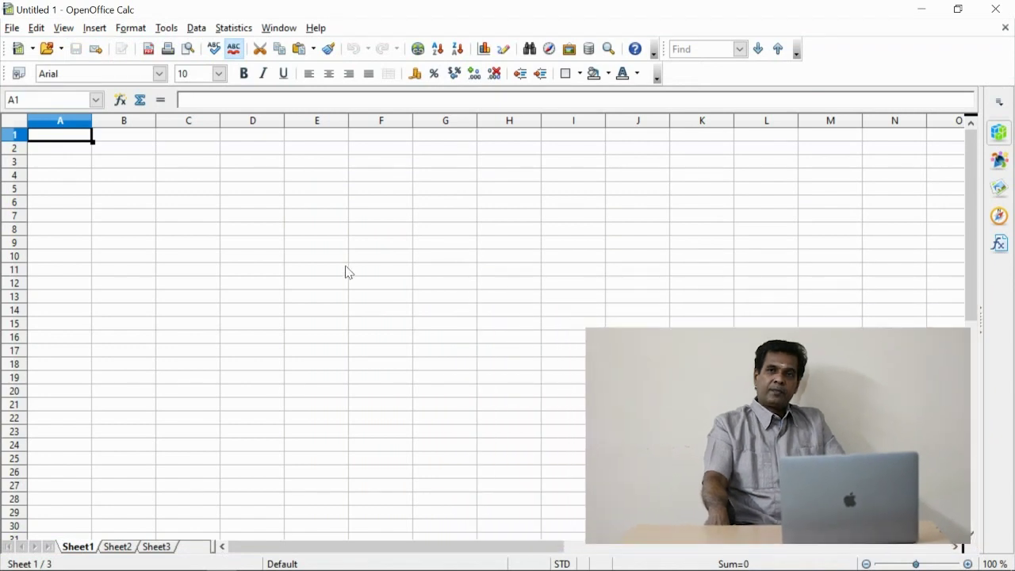
Open the File menu in the blank Untitled 1 spreadsheet to reopen a workbook
click(12, 28)
Open Percent.ods from Recent Documents and select the Days Vs Gender table A2:D10
mouse_move(134, 84)
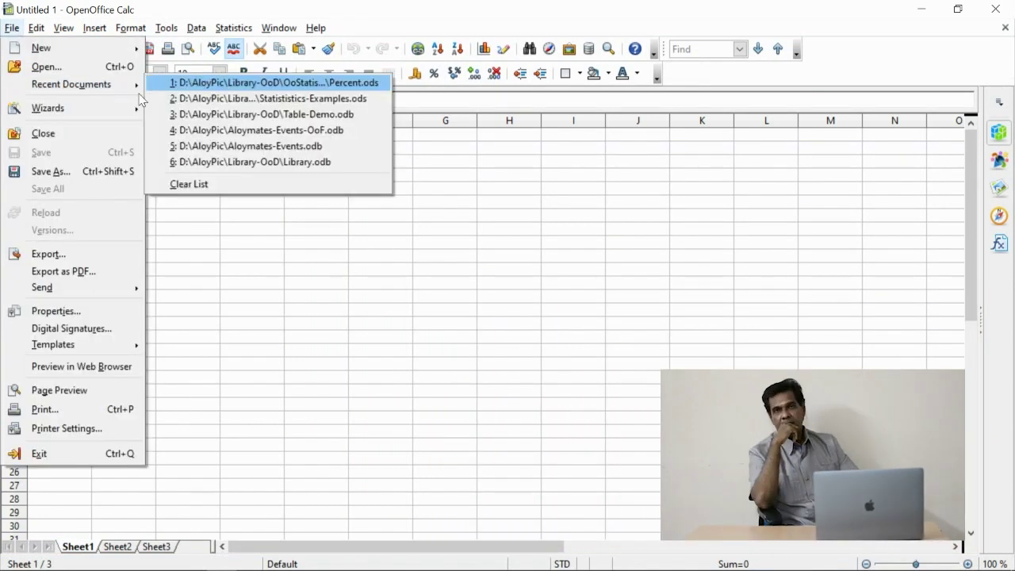
click(237, 83)
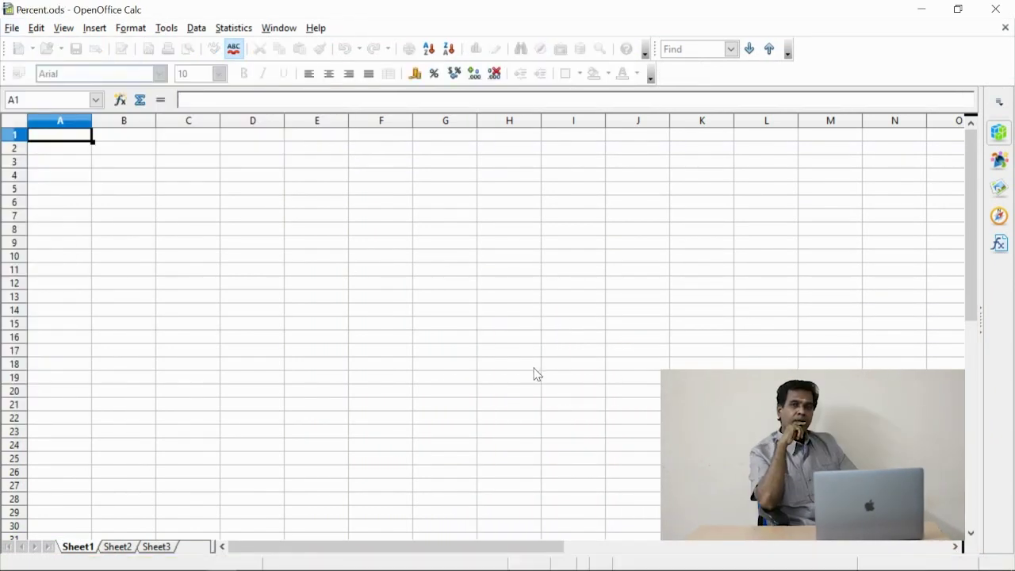
scroll(536, 374, up, 1)
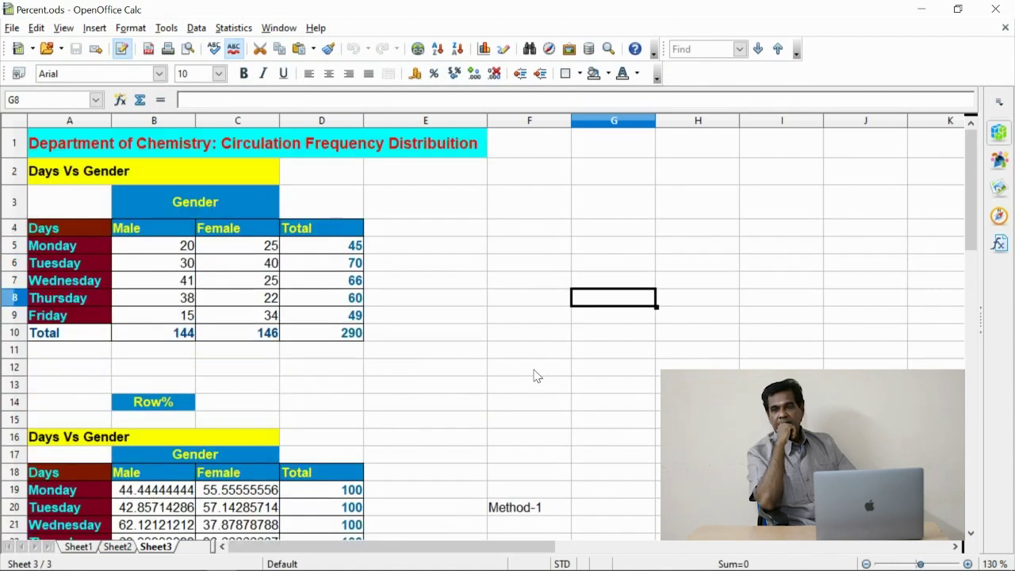
drag(57, 173, 149, 332)
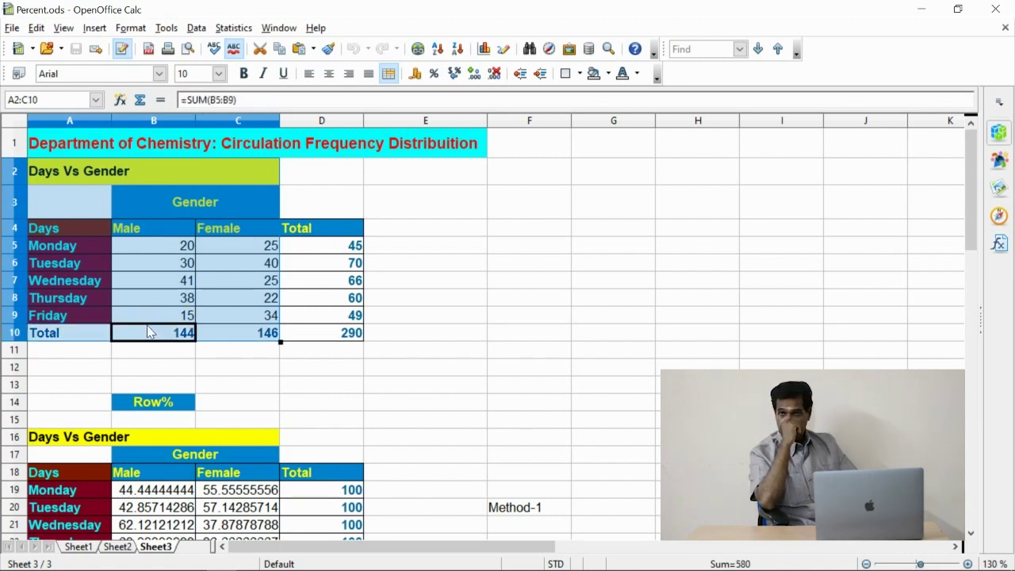
drag(149, 332, 287, 337)
key(ctrl+c)
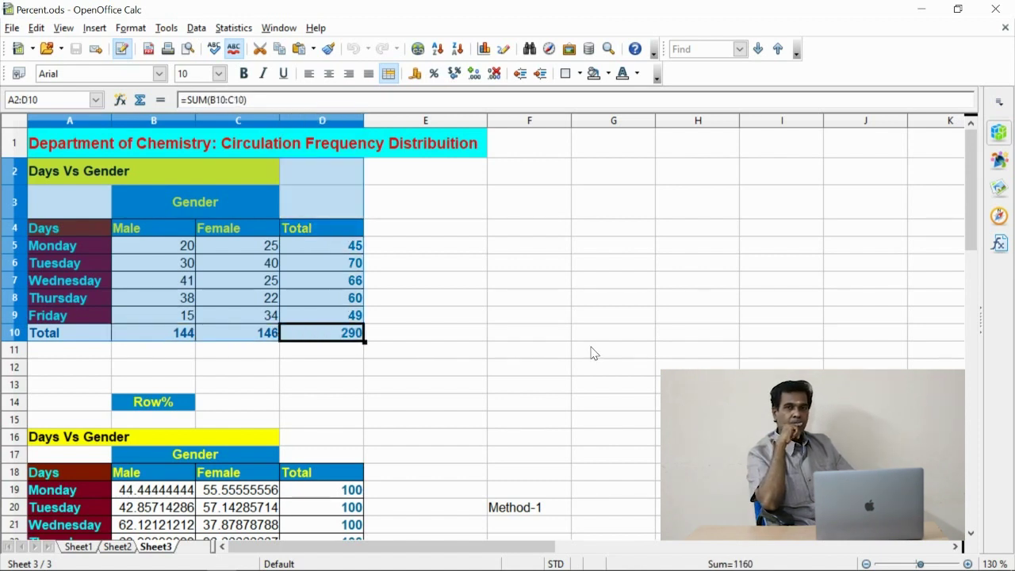
Scroll down and pick cell A52 as the paste destination
scroll(593, 352, down, 11)
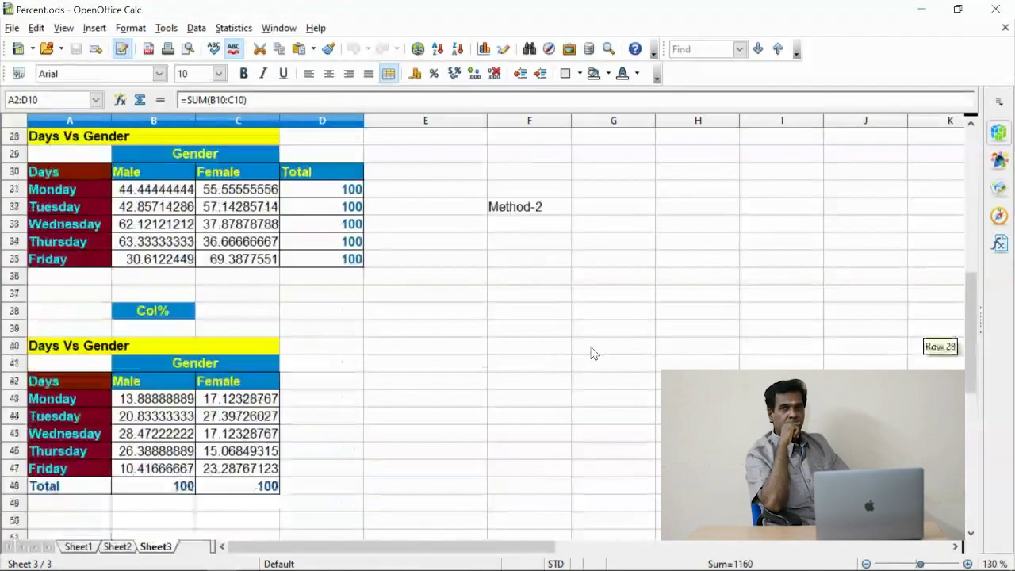
scroll(278, 443, down, 3)
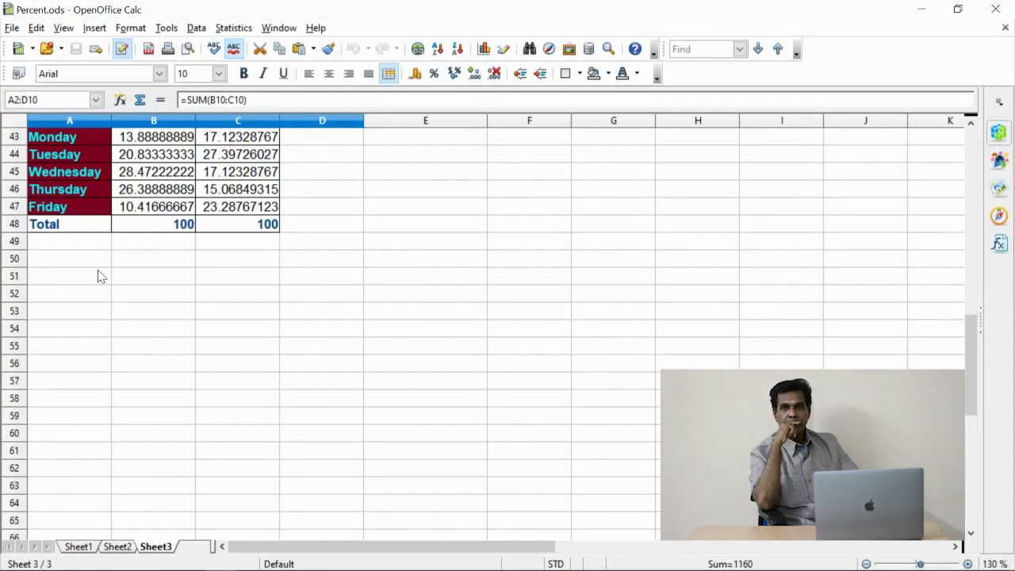
click(88, 294)
Paste the count table at A52 and copy the Col% label into B50
key(ctrl+v)
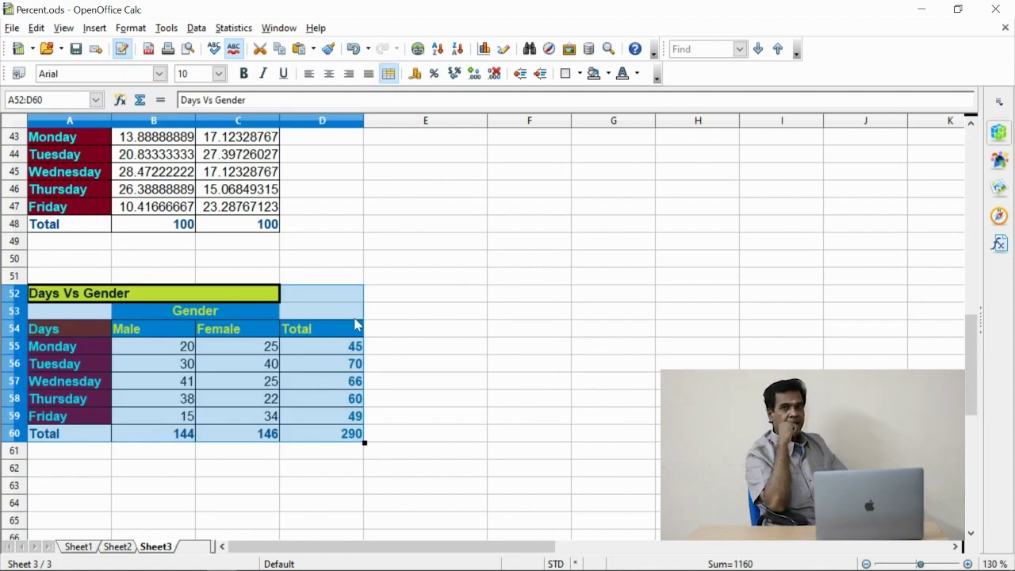
scroll(230, 246, up, 4)
click(182, 259)
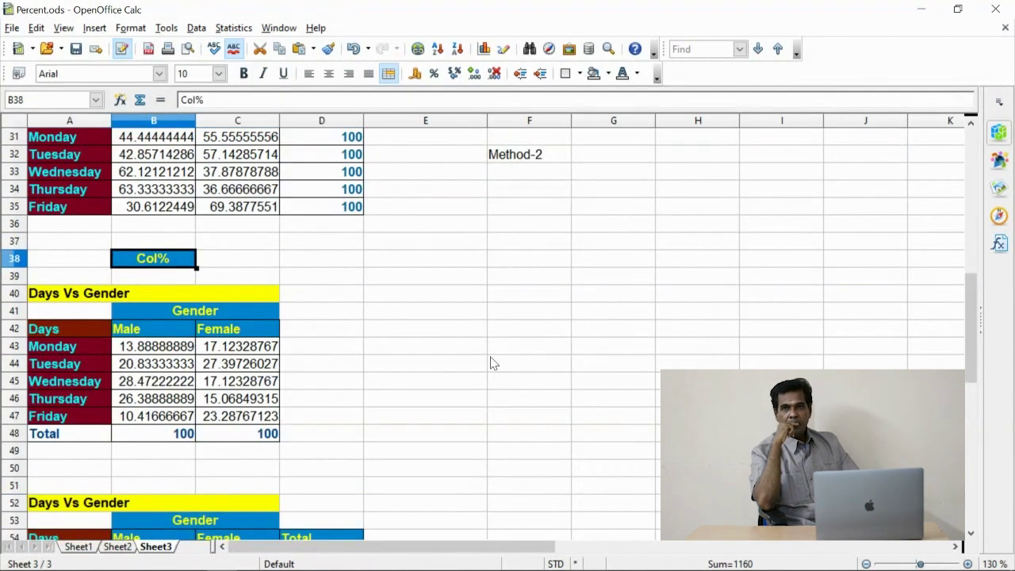
scroll(444, 357, down, 5)
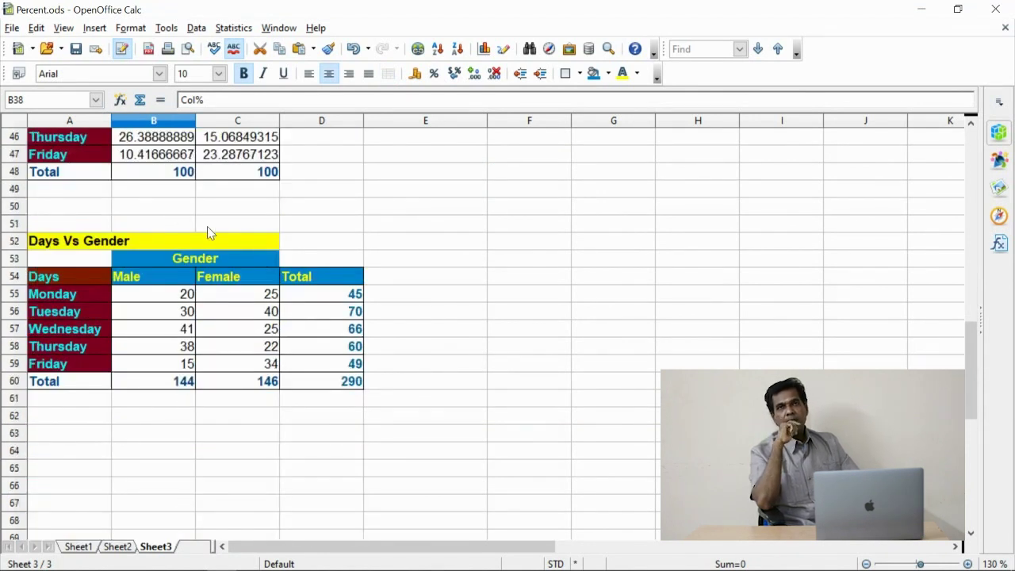
click(152, 206)
text(Col%)
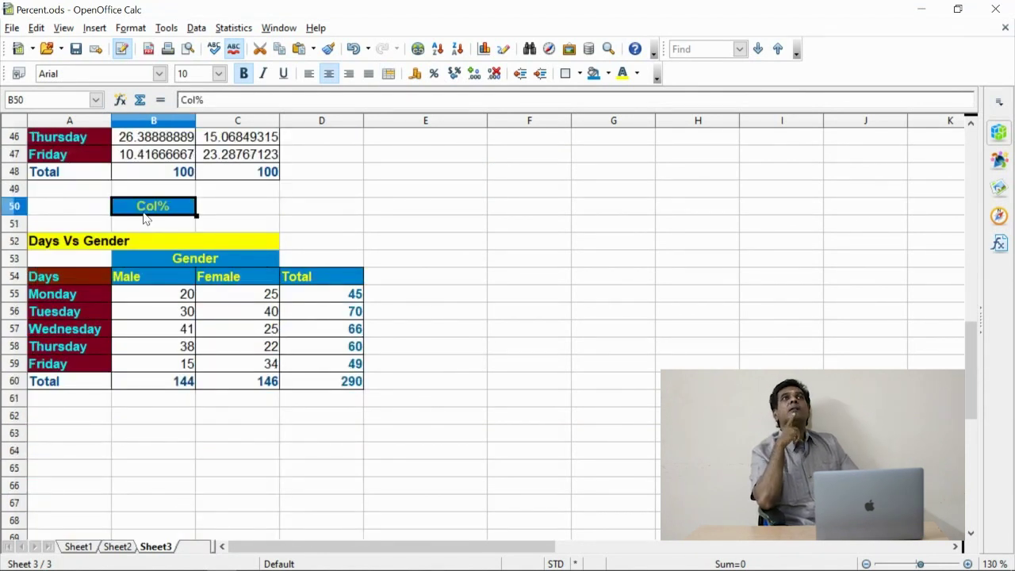
Edit the B50 label so it reads Tot%
double_click(146, 207)
key(BackSpace)
text(T)
key(Right)
key(Delete)
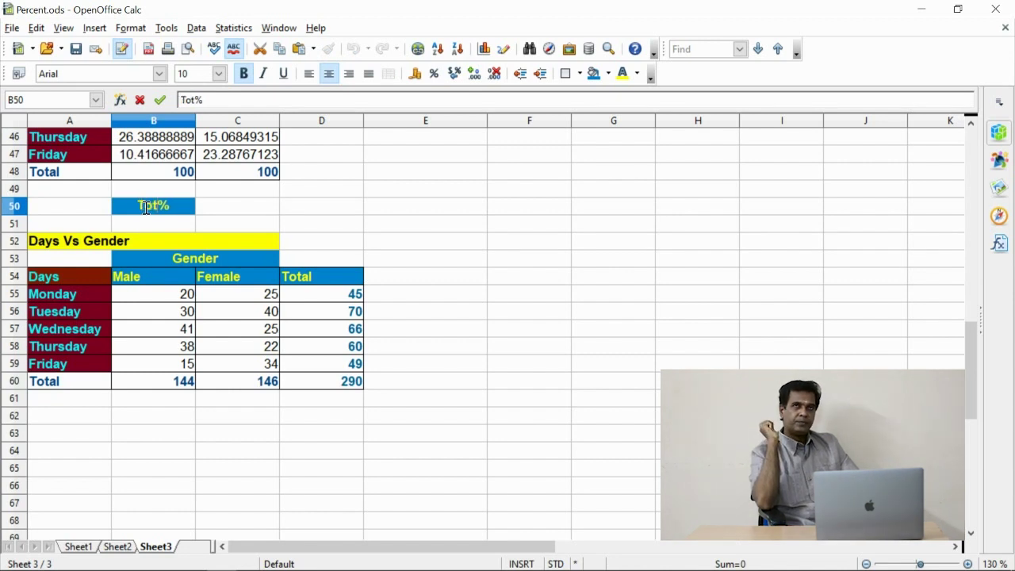
text(t)
key(Return)
Clear the count values in B55:D60, leaving only the labels
scroll(369, 234, down, 1)
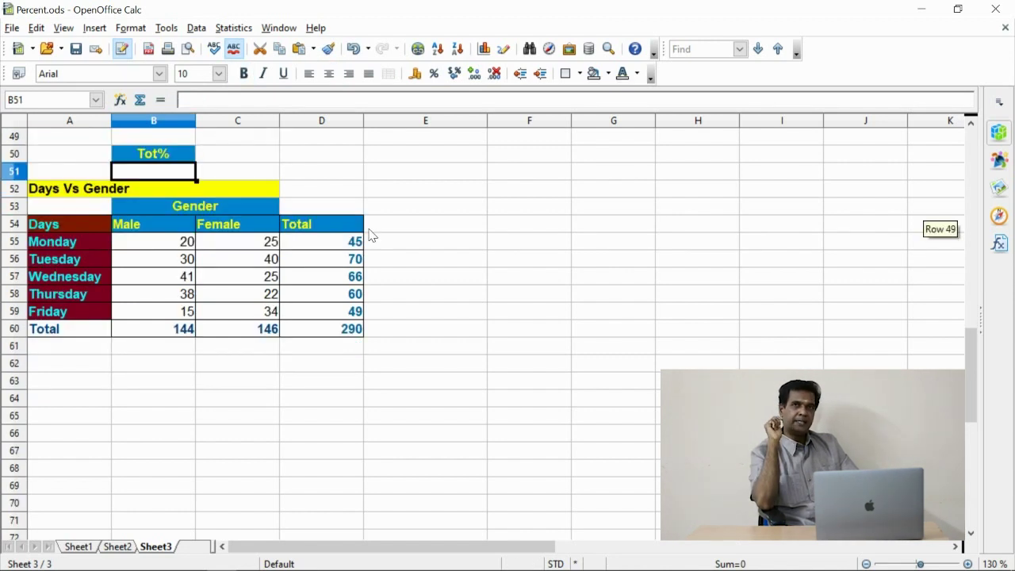
drag(131, 239, 315, 331)
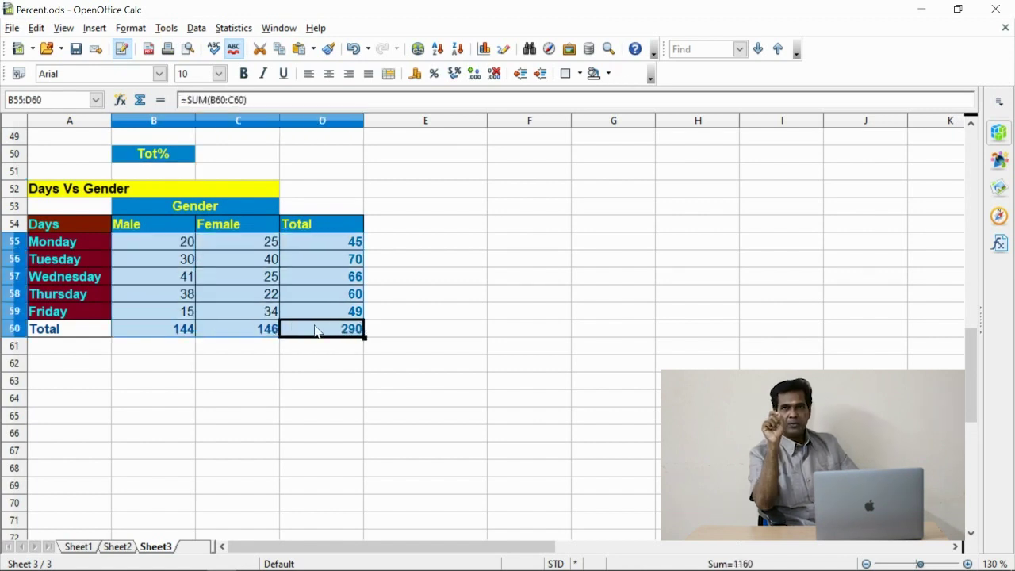
key(Delete)
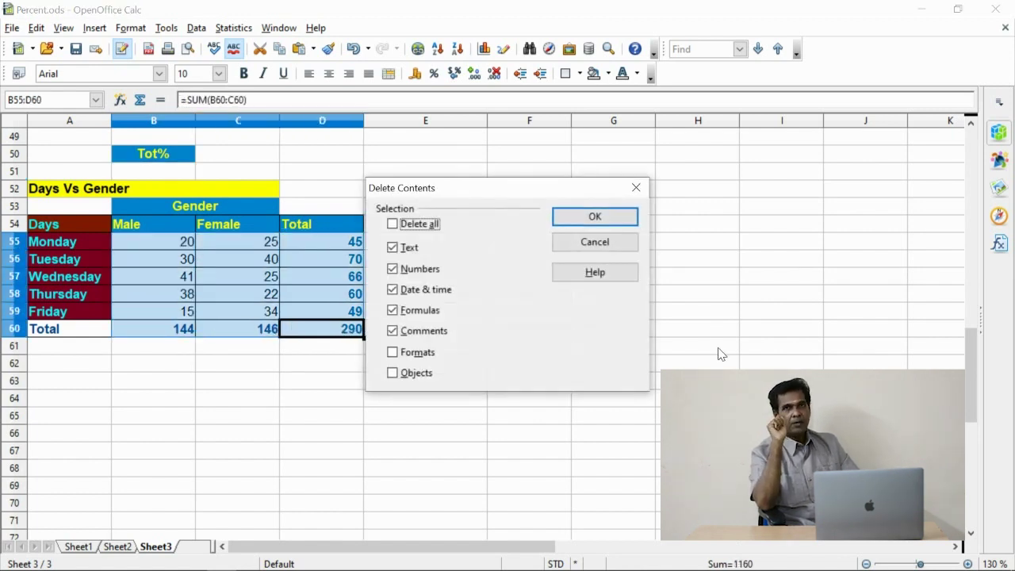
key(Return)
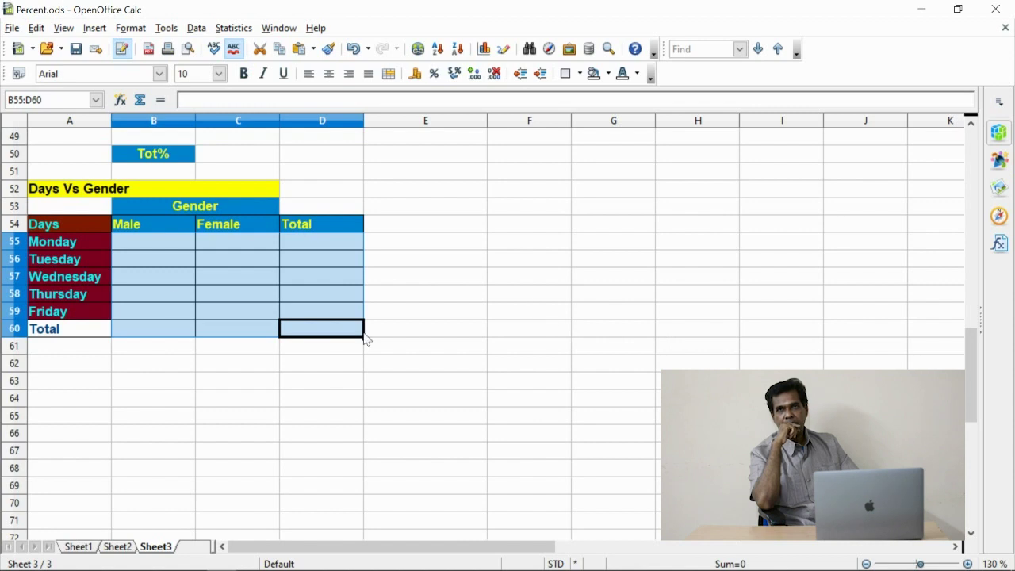
click(135, 246)
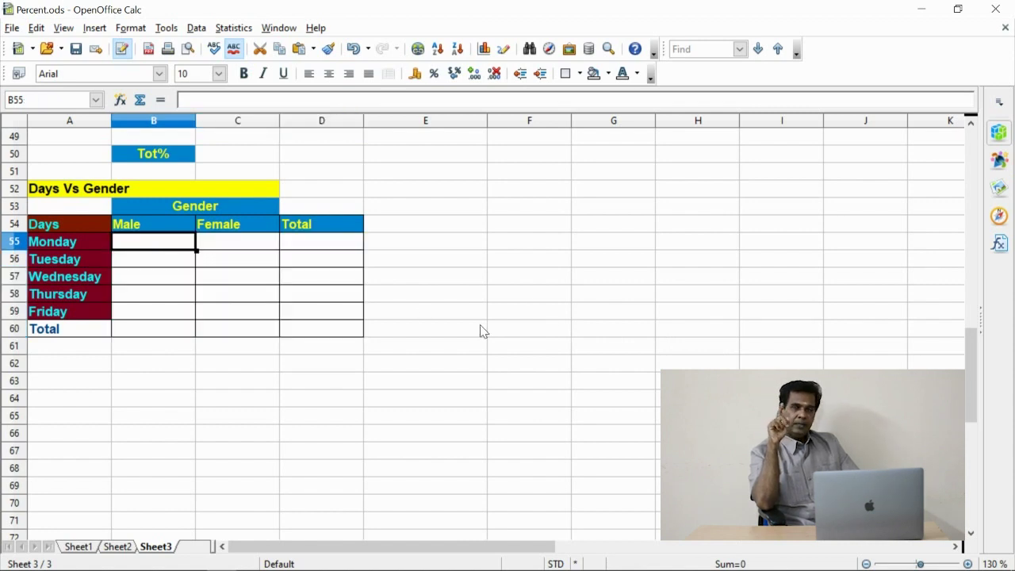
Save, enter =(B5/D10)*100 in B55 and fill it down to B60
key(ctrl+s)
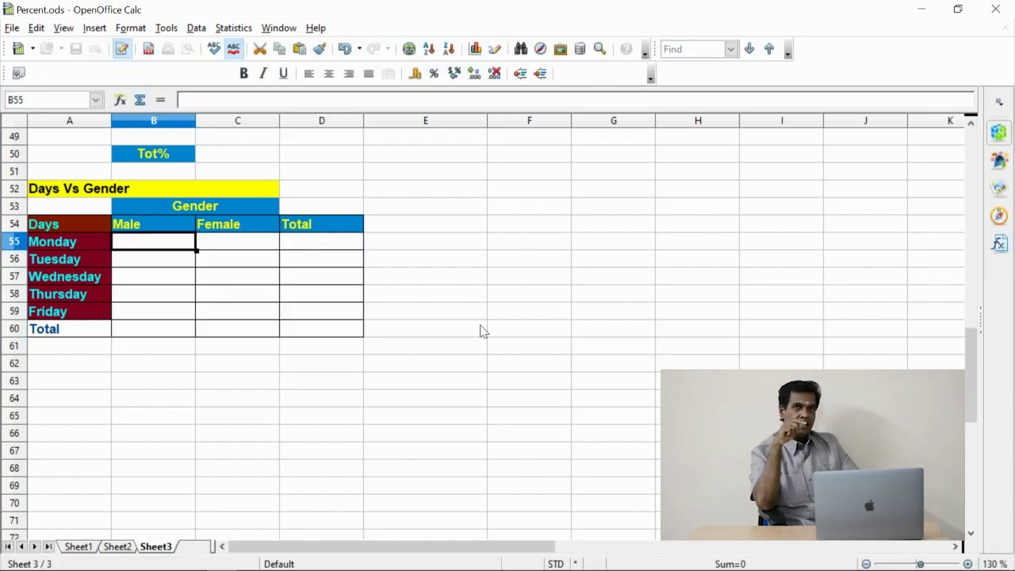
text(=)
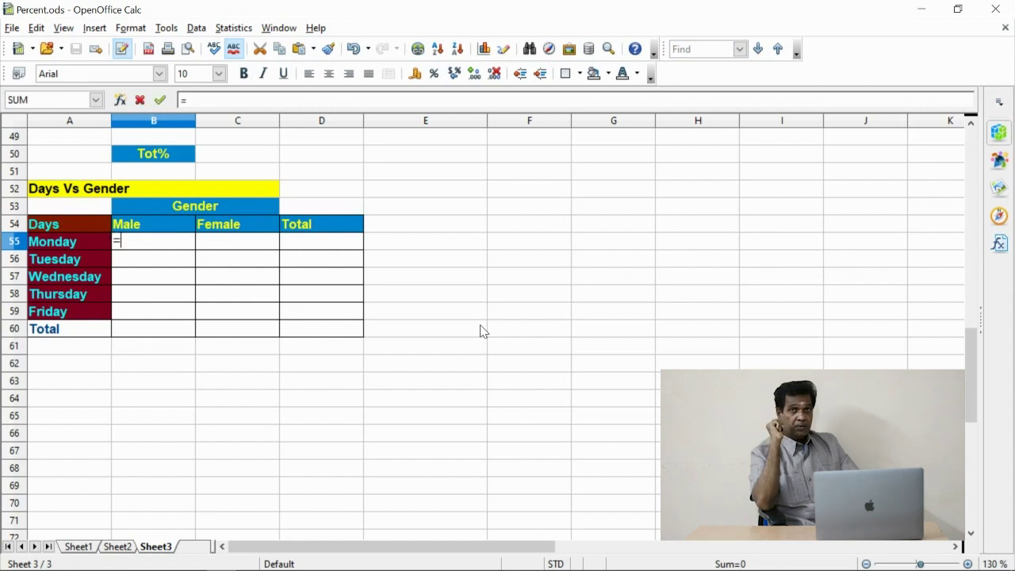
text((B5)
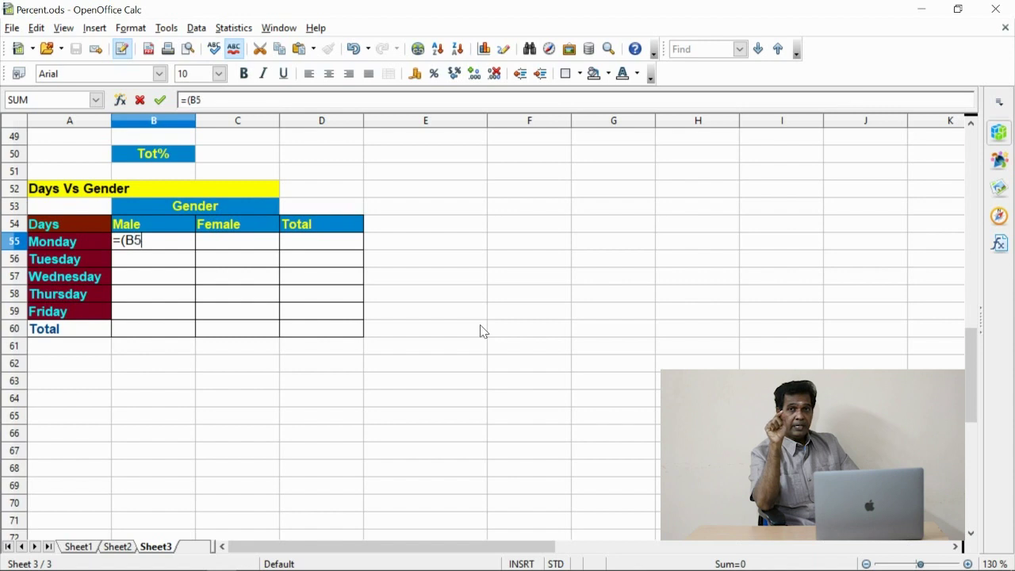
text(/D10)
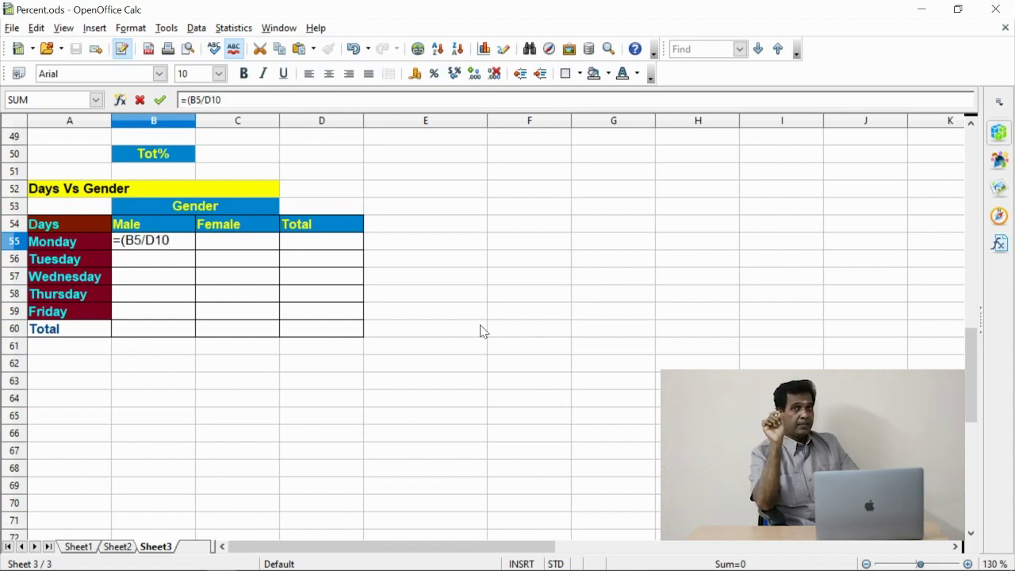
text()*100)
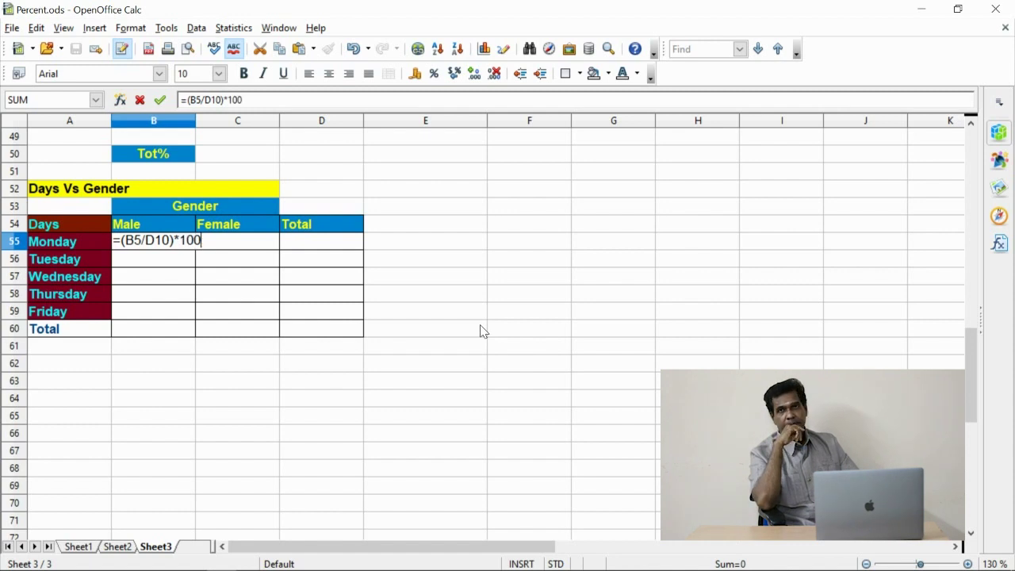
key(Return)
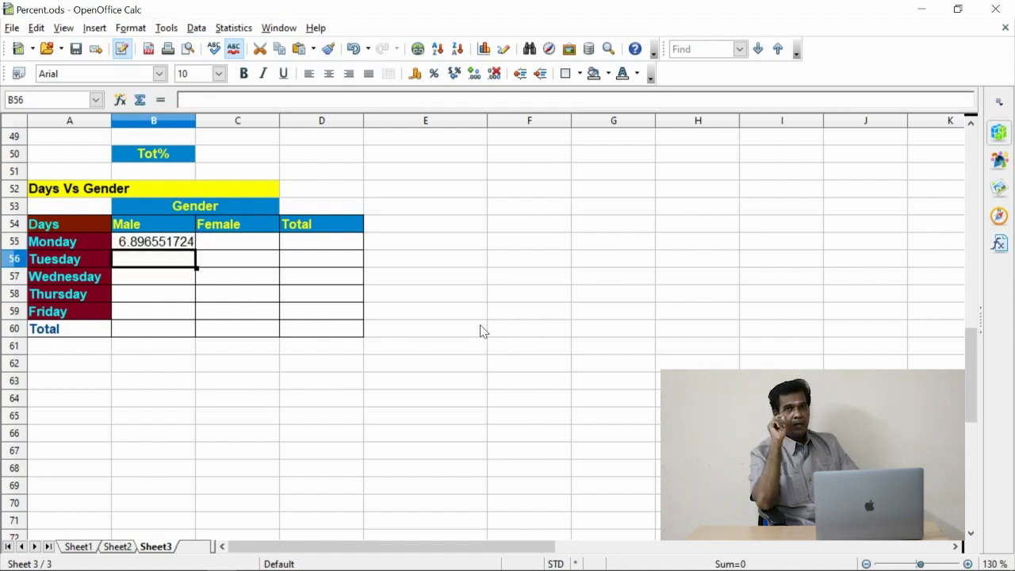
key(Up)
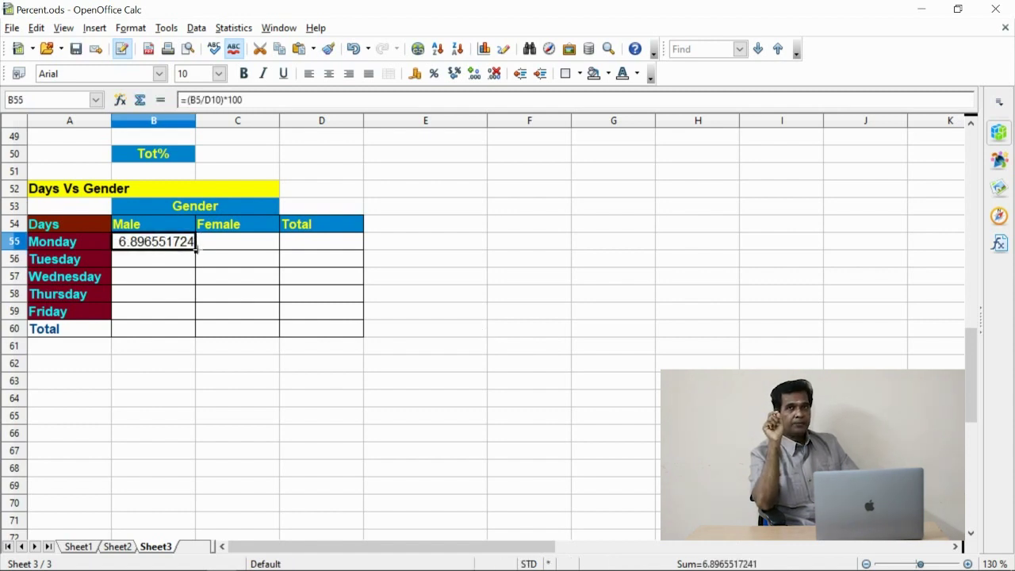
drag(196, 251, 205, 334)
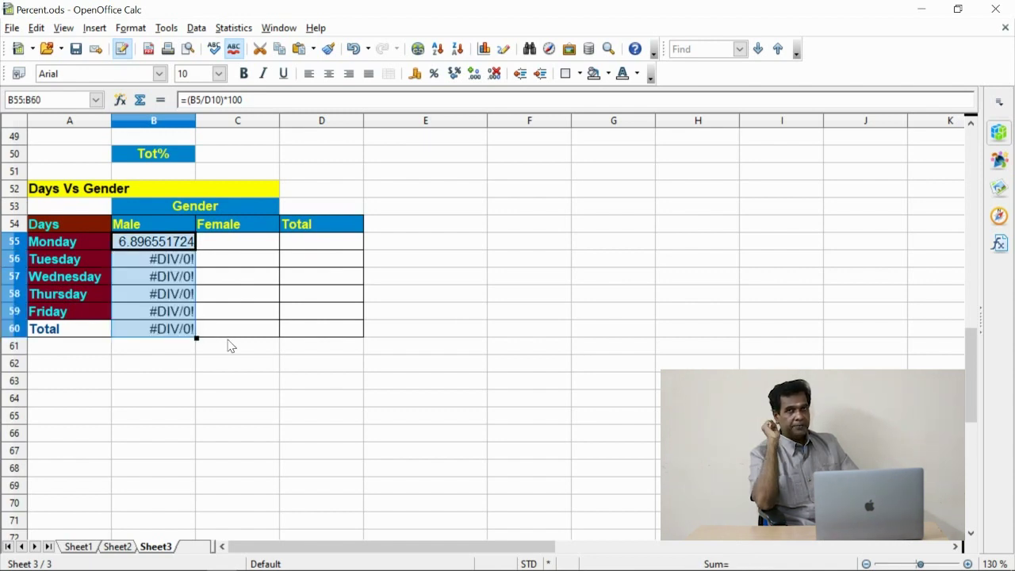
Correct the divisor to D10 in the Tuesday and Wednesday Male formulas
click(171, 262)
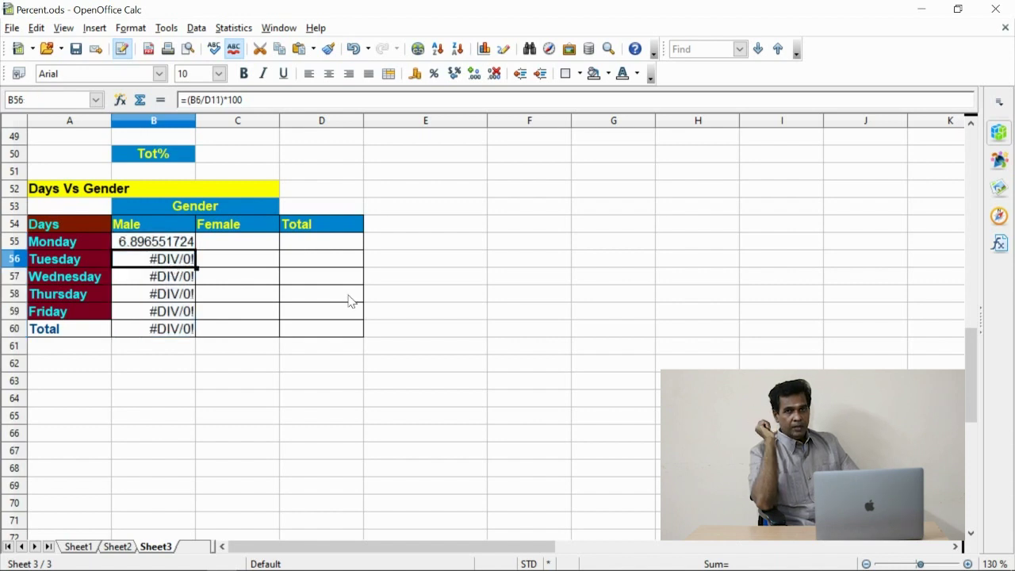
key(F2)
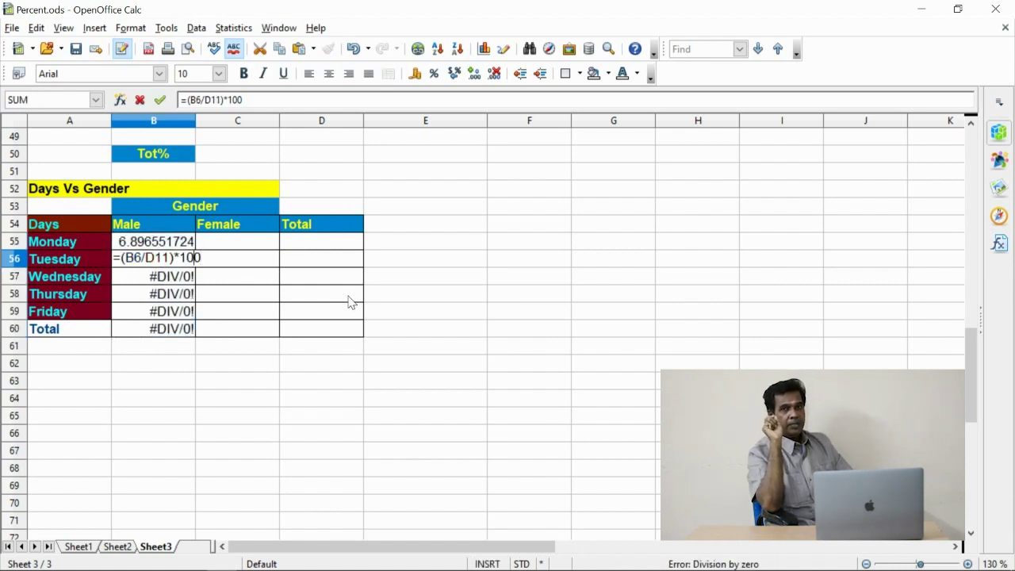
key(Delete)
text(0)
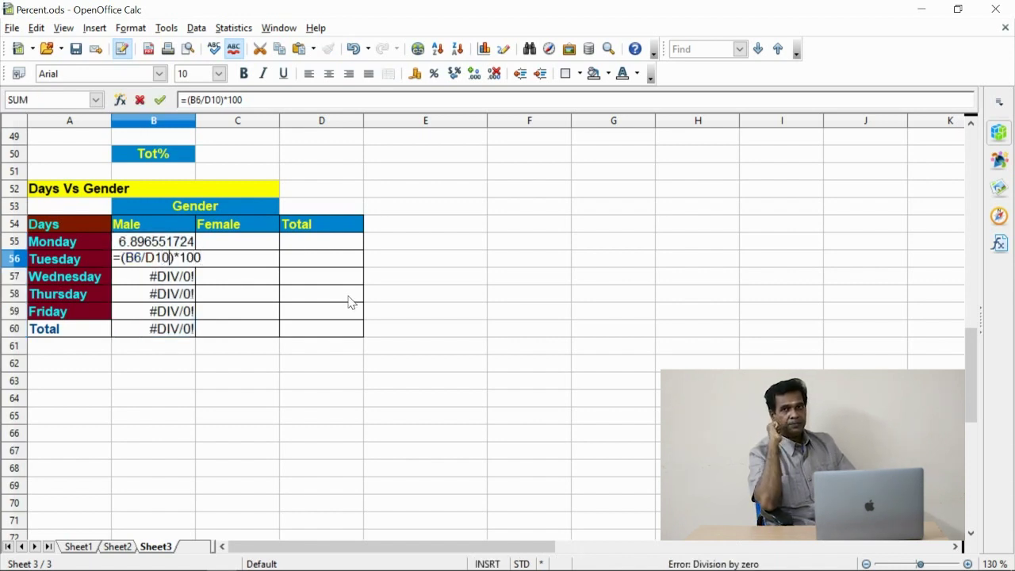
key(Return)
key(F2)
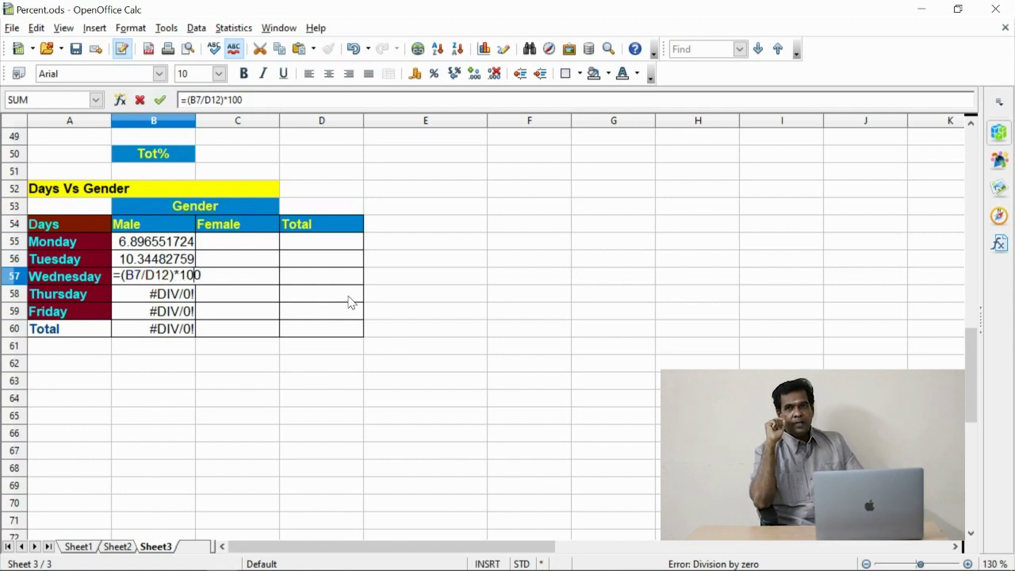
key(BackSpace)
text(0)
key(Return)
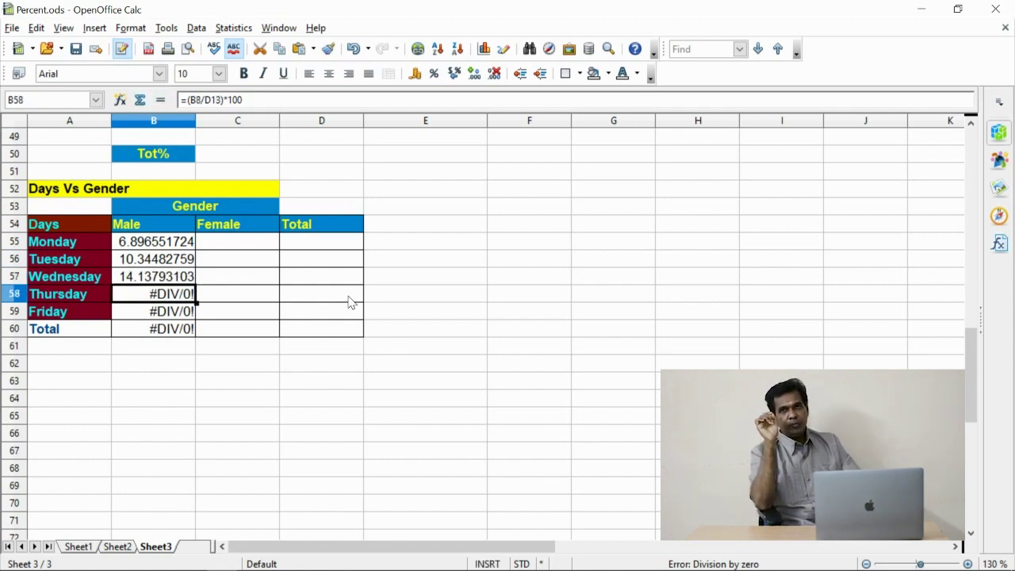
Correct the divisor to D10 in the Thursday and Friday Male formulas
key(F2)
key(Right)
key(Delete)
text(1)
key(Return)
key(F2)
key(Left)
key(Left)
key(Left)
key(Left)
key(Left)
key(BackSpace)
text(0)
key(Return)
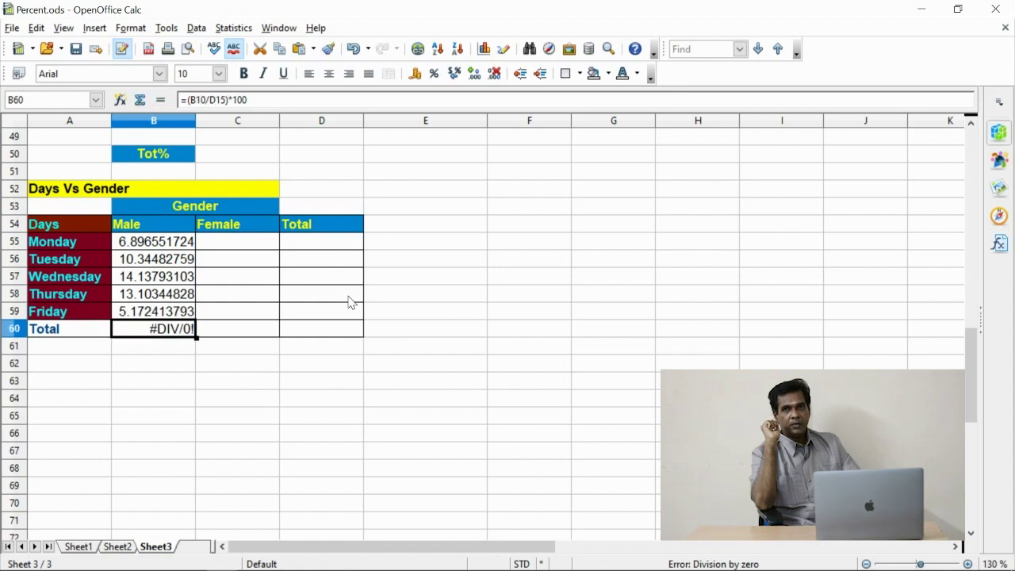
Fix the Male total formula's divisor to D10, giving 49.65517241
key(F2)
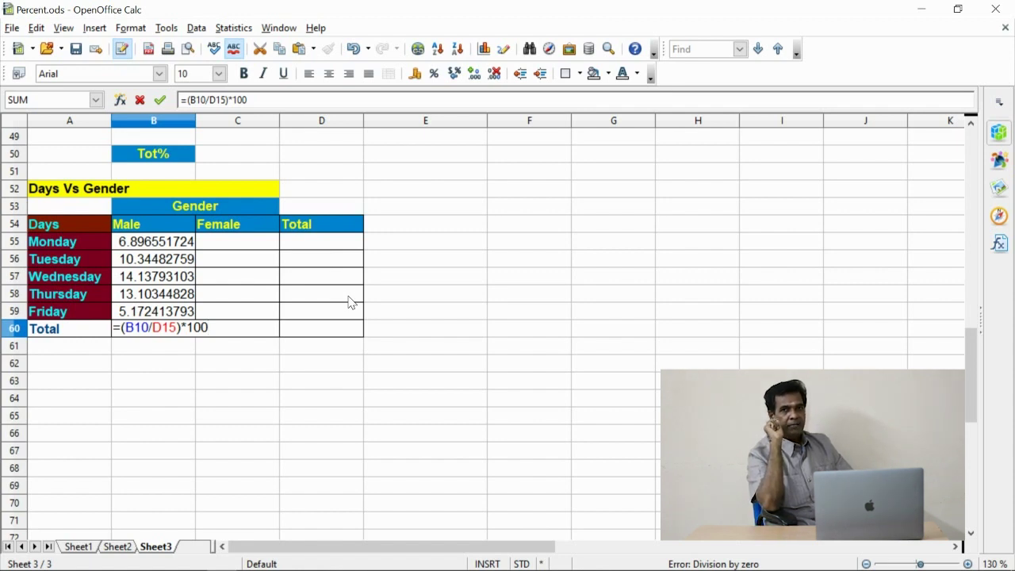
key(Left)
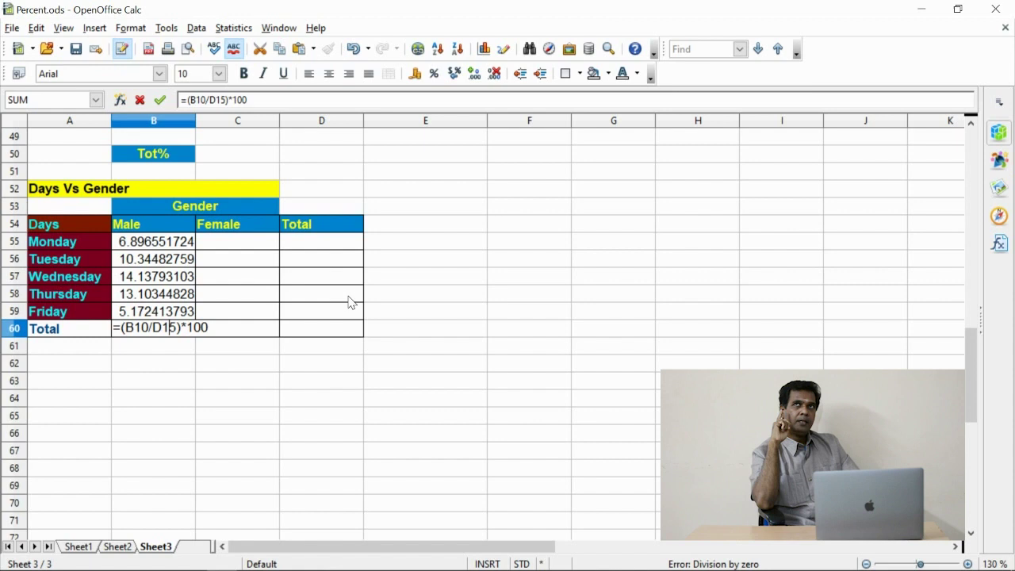
key(BackSpace)
key(BackSpace)
text(10)
key(Return)
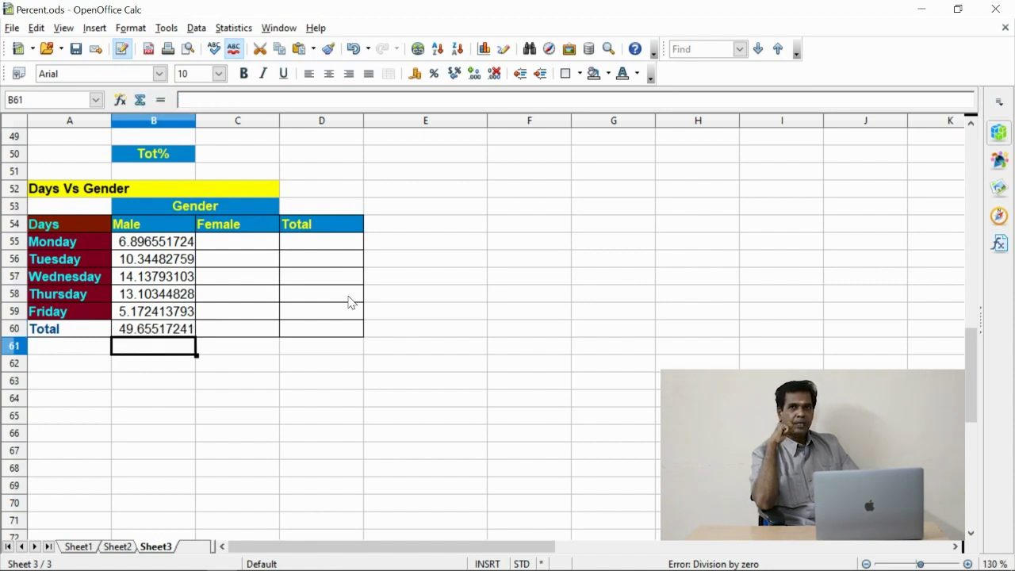
Fill the Male formulas B55:B60 right into the Female column C55:C60
click(190, 244)
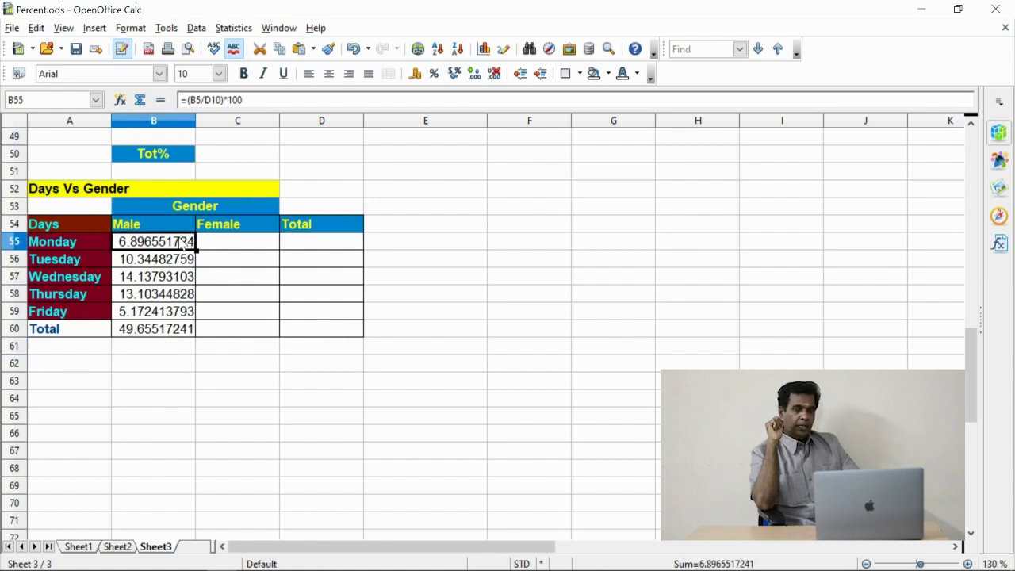
drag(193, 243, 197, 339)
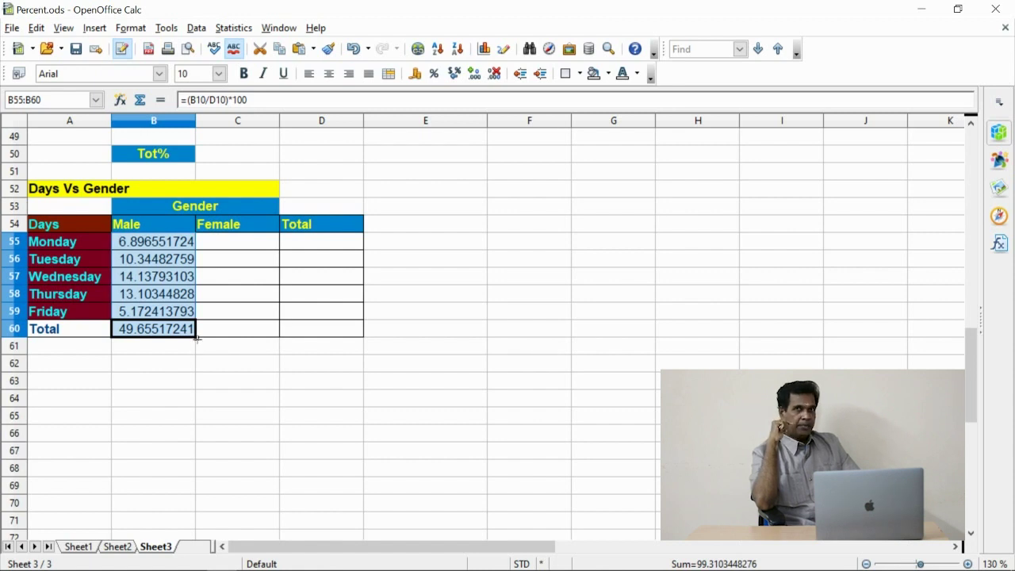
drag(196, 337, 261, 344)
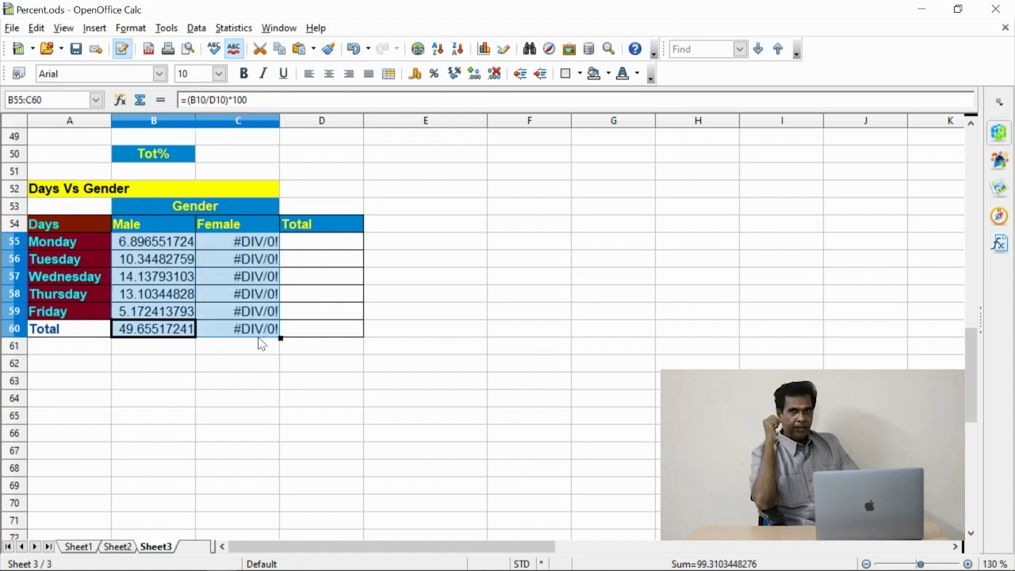
click(243, 244)
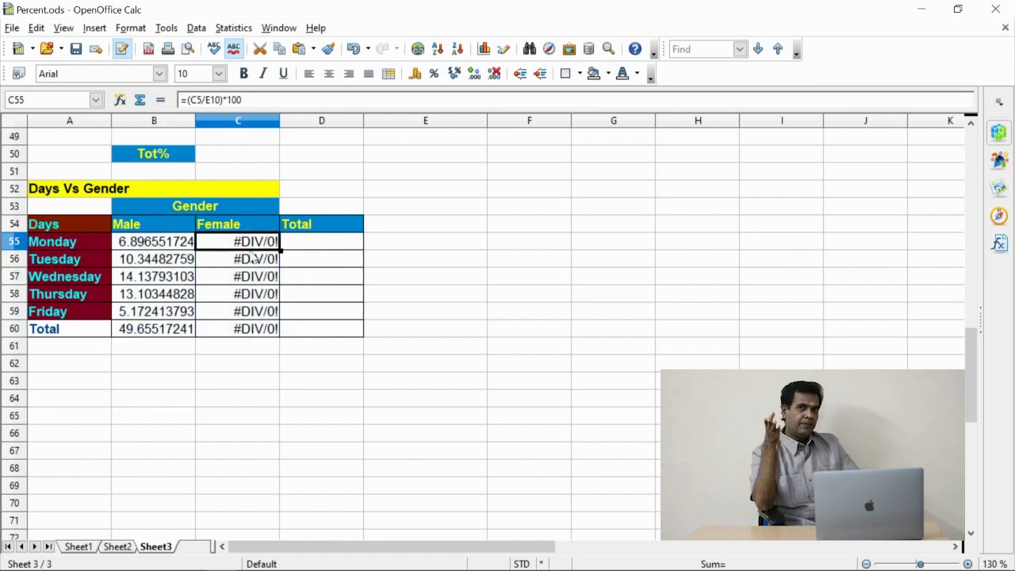
Change the divisor from E10 to D10 in the Monday–Wednesday Female formulas
key(F2)
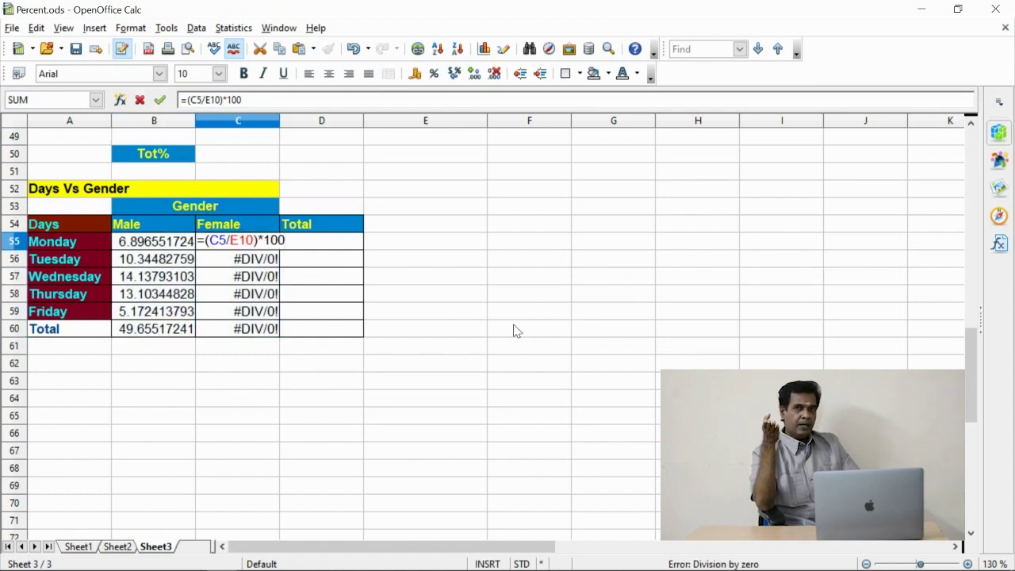
key(shift+F4)
key(Return)
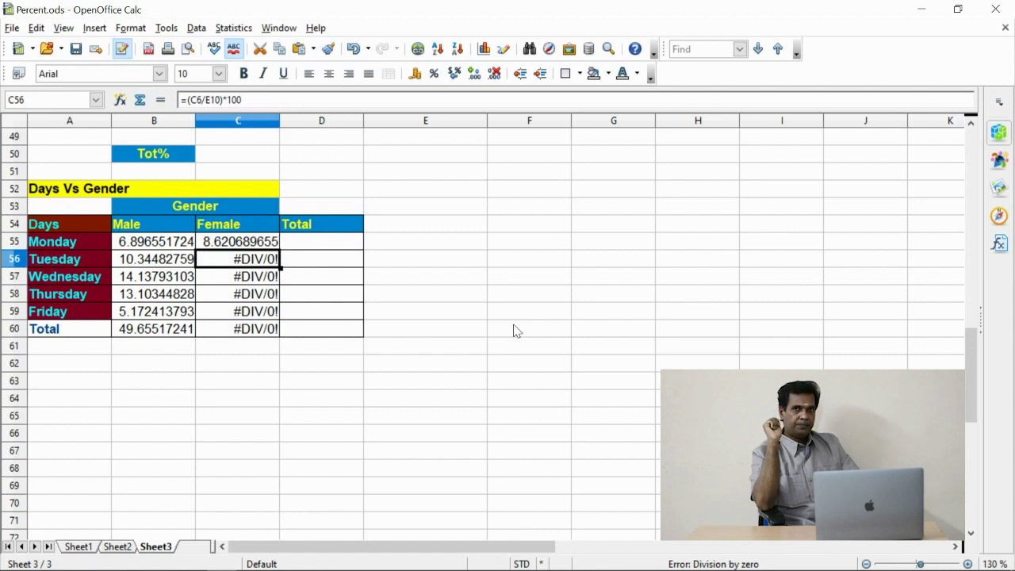
key(F2)
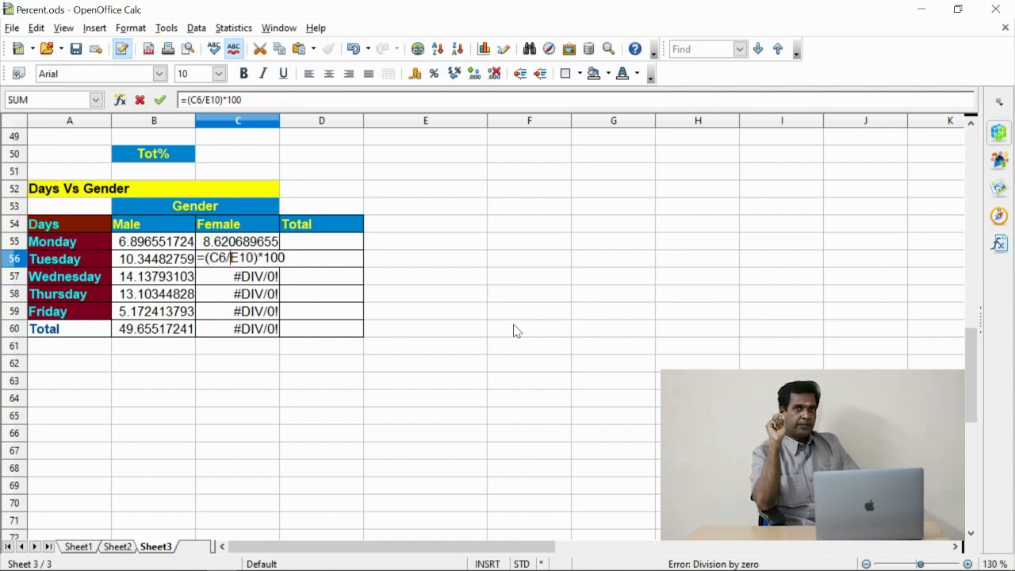
key(shift+F4)
key(Return)
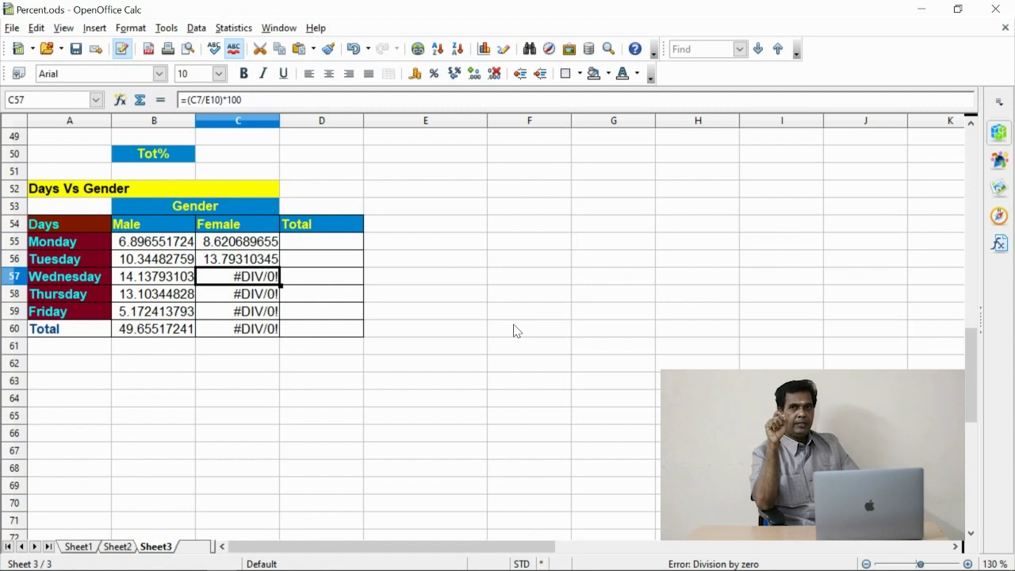
key(F2)
key(Left)
key(Left)
key(Left)
key(Left)
key(Left)
key(Left)
key(Left)
key(Left)
key(Delete)
text(d)
key(Return)
Change the divisor from E10 to D10 in the Thursday and Friday Female formulas
key(F2)
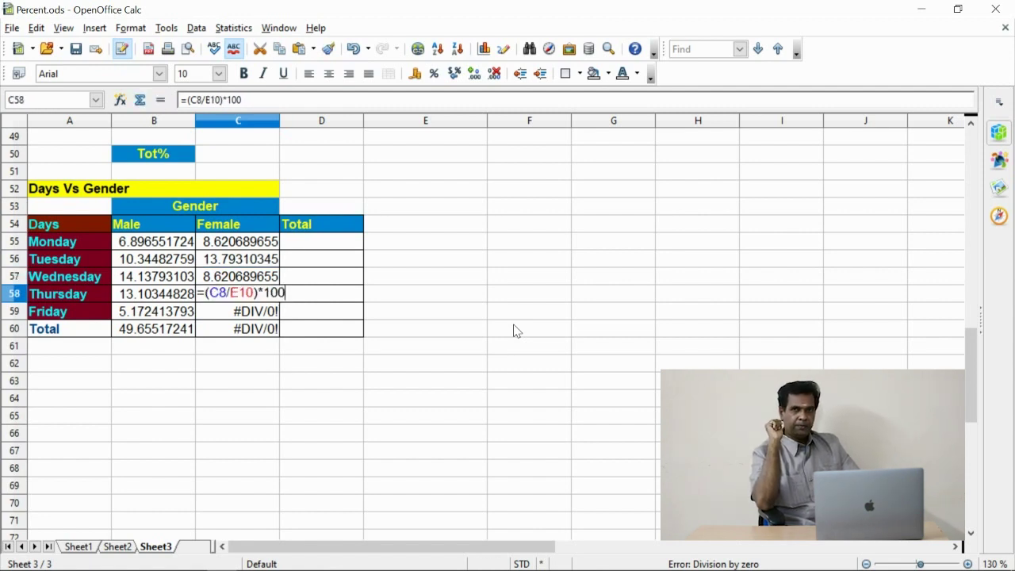
key(Left)
key(Left)
key(Left)
key(Left)
key(Left)
key(Left)
key(Left)
key(Left)
key(Left)
key(Delete)
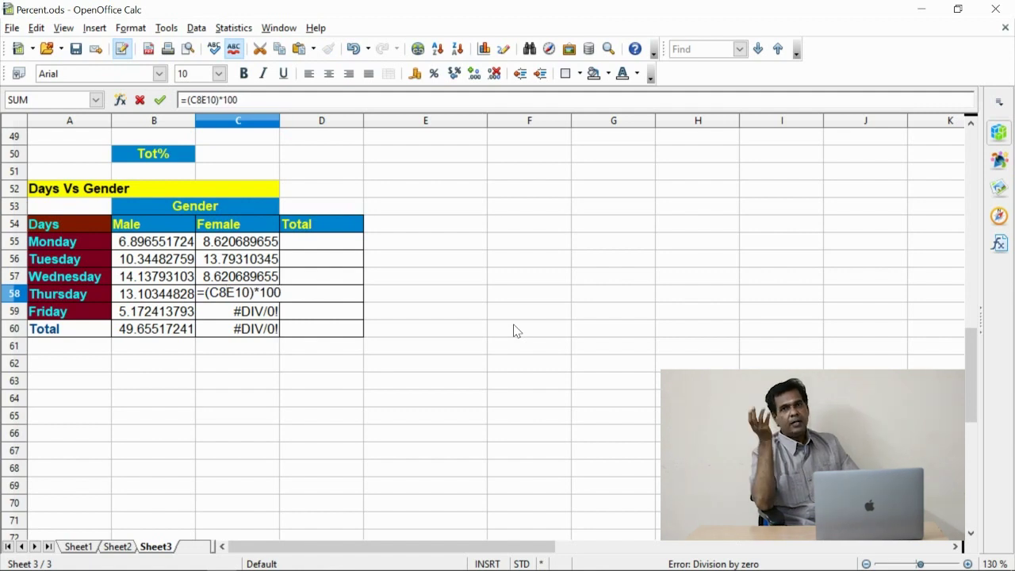
text(/)
key(Delete)
text(d)
key(Return)
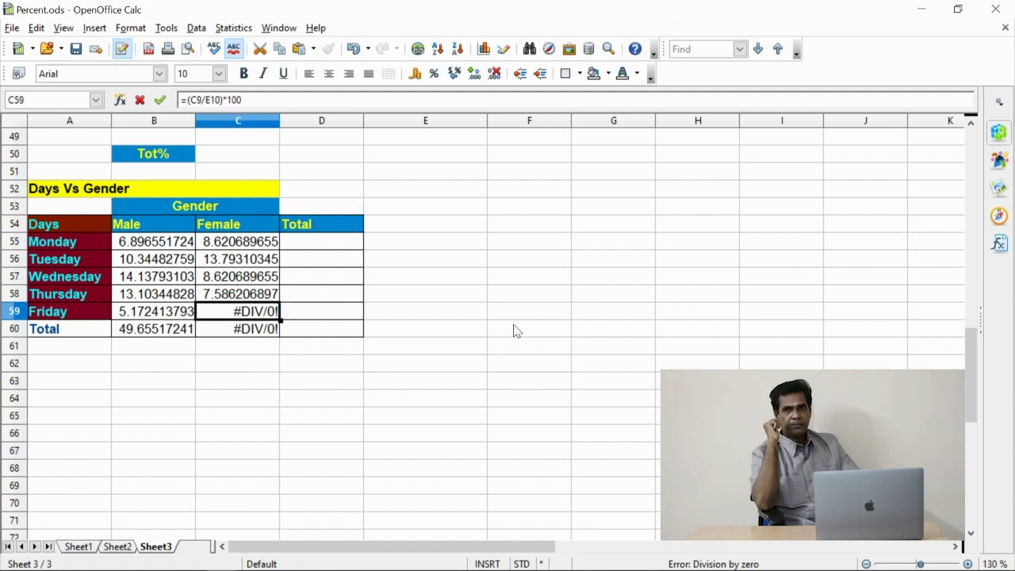
key(F2)
key(Left)
key(Left)
key(Left)
key(Left)
key(Left)
key(Left)
key(Left)
key(Left)
key(Left)
key(Right)
key(Delete)
text(d)
key(Return)
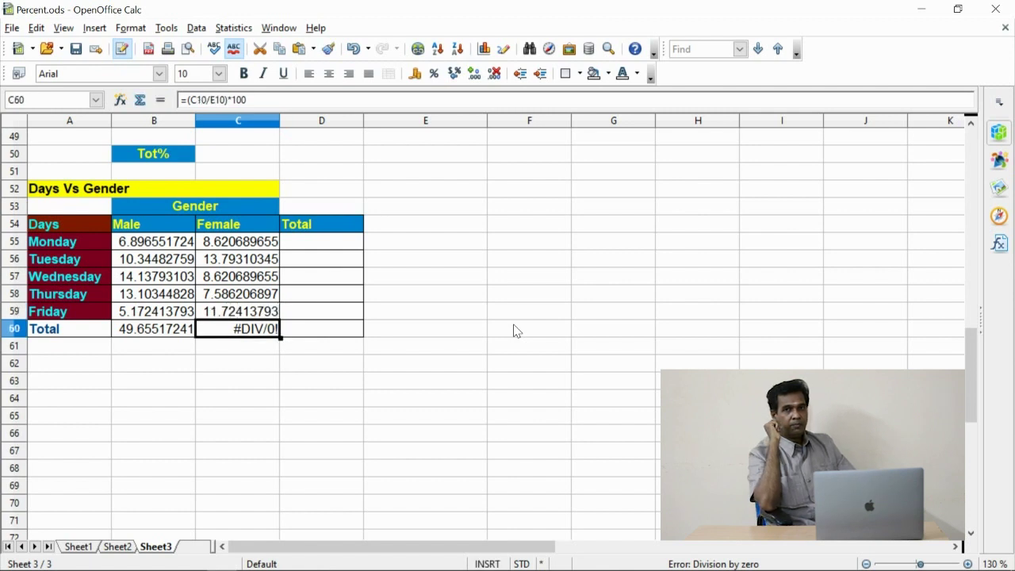
Fix the Female total's divisor for 50.34482759 and fill C55:C60 into column D
key(F2)
key(BackSpace)
text(d)
key(Return)
key(Up)
key(Up)
key(Up)
key(Up)
key(Up)
key(Up)
key(shift+Down)
key(shift+Down)
key(shift+Down)
key(shift+Down)
key(shift+Down)
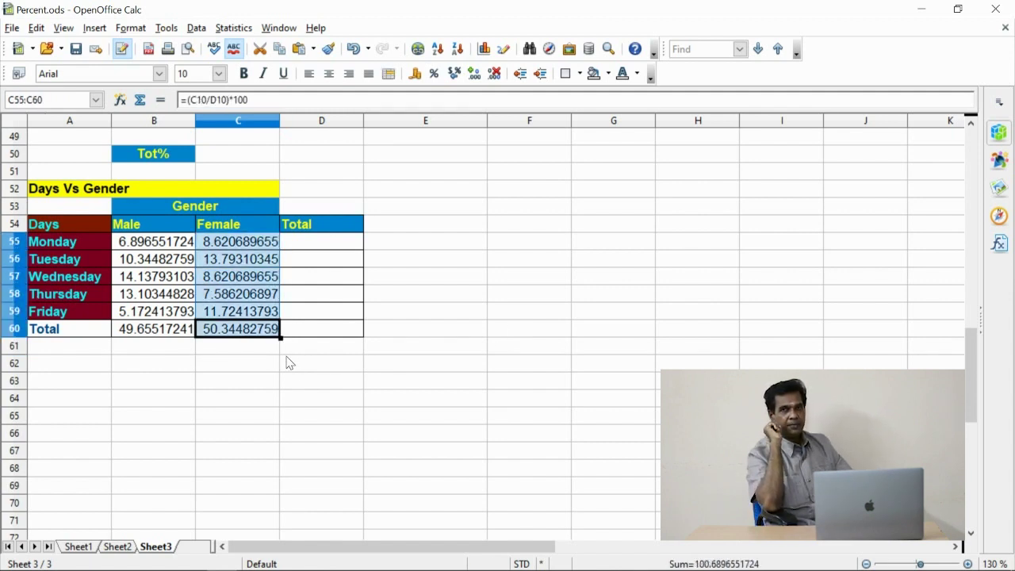
drag(281, 338, 339, 339)
Insert $ into the divisor reference of the Total formulas D55:D57
click(343, 241)
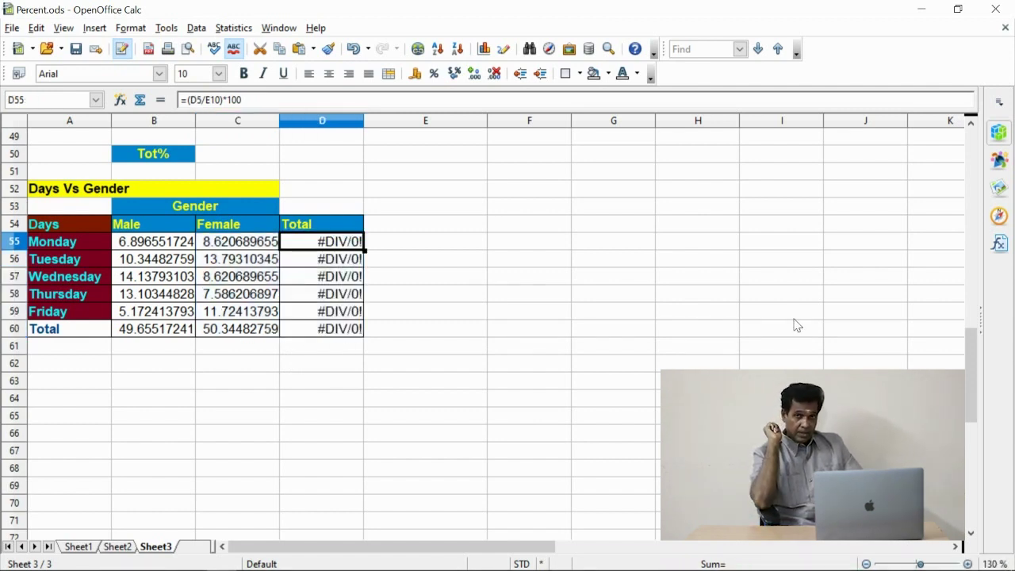
key(F2)
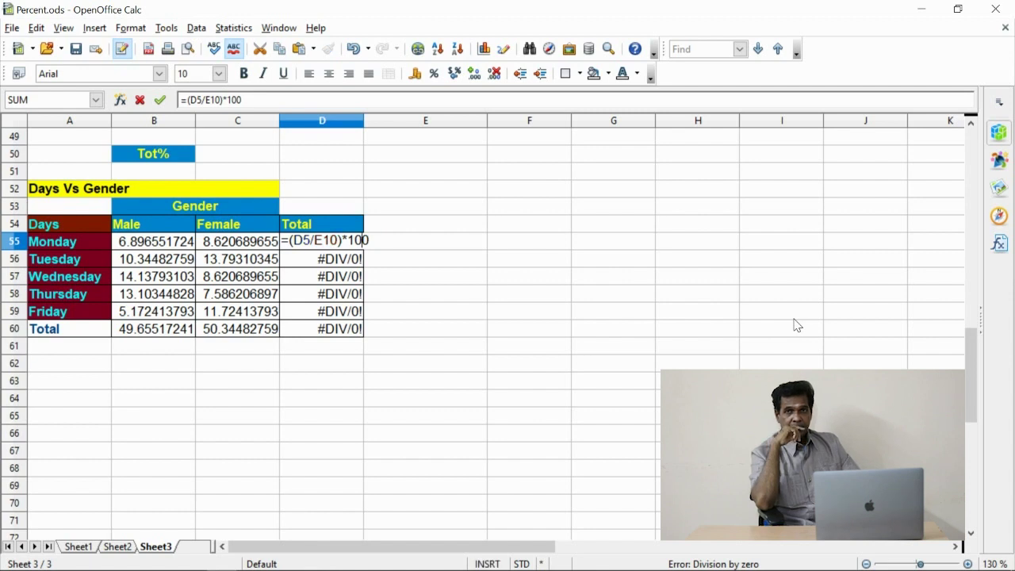
text($)
key(Return)
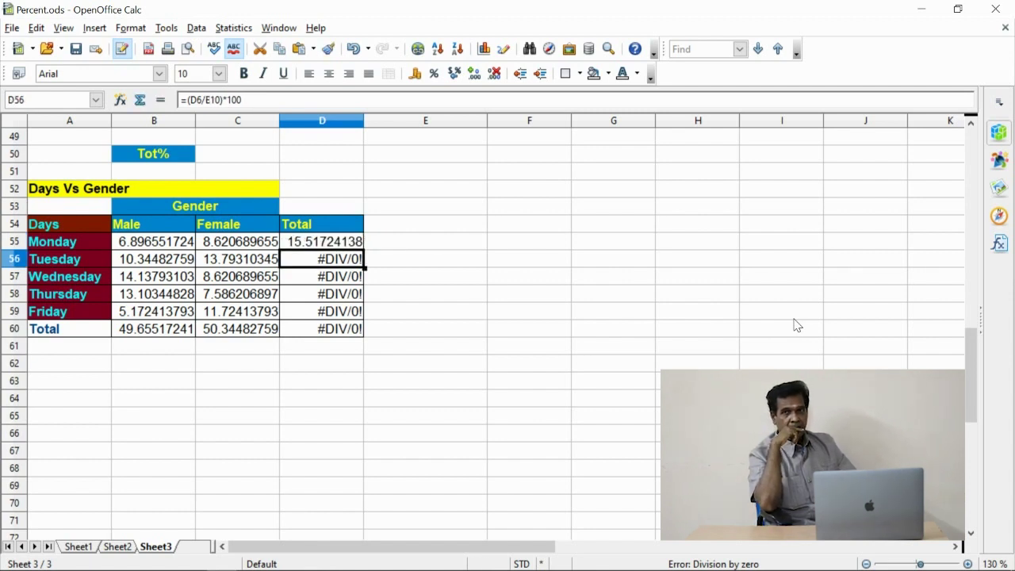
key(F2)
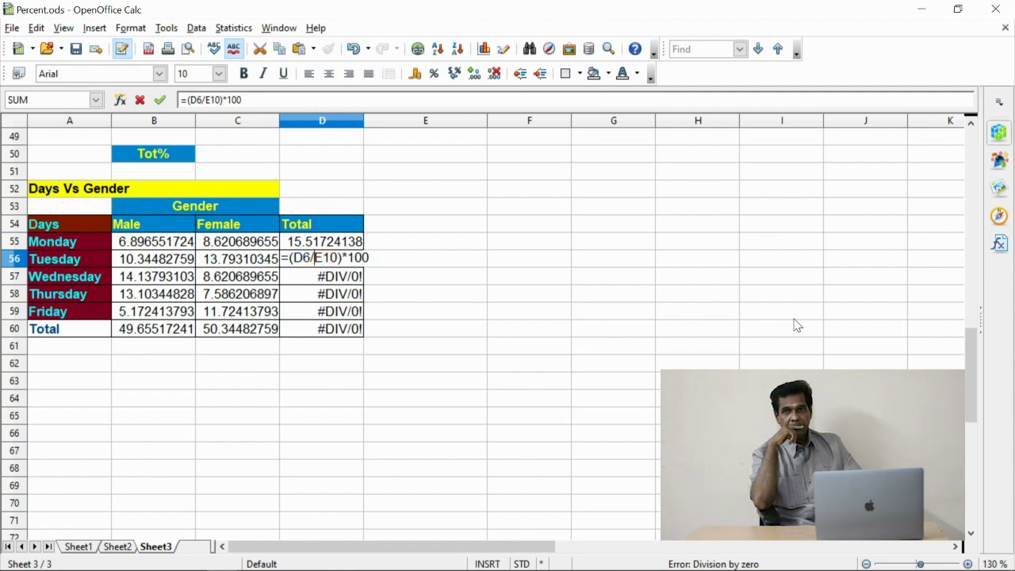
text($)
key(Return)
key(F2)
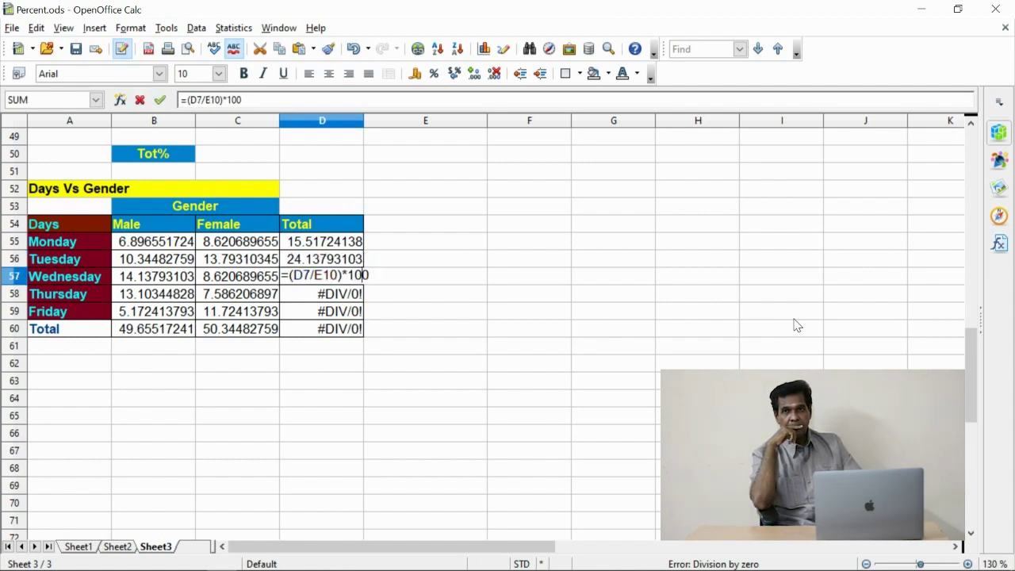
text($)
key(Return)
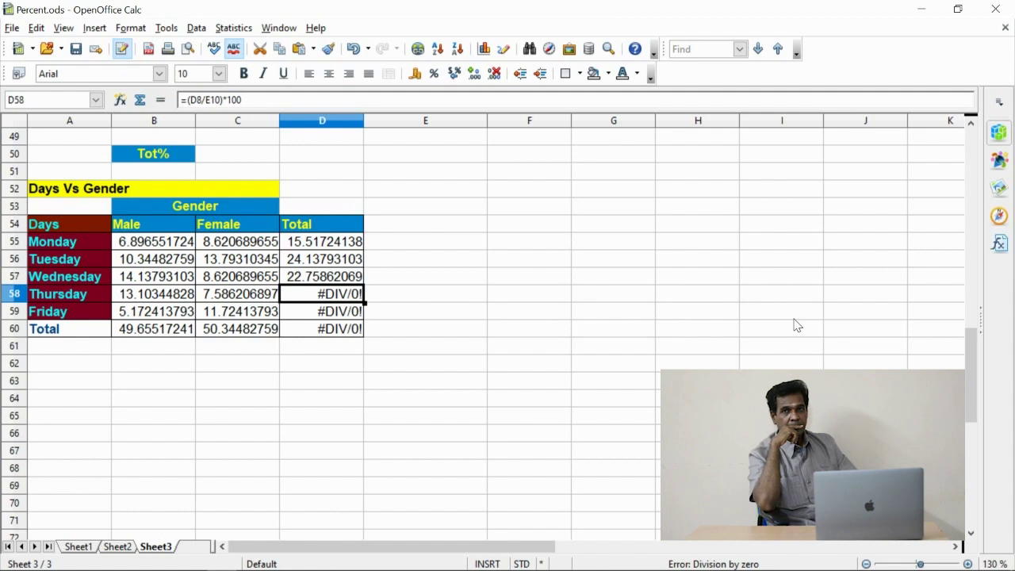
Insert $ into the divisor of D58:D60 so the grand total shows 100
key(F2)
text($)
key(Return)
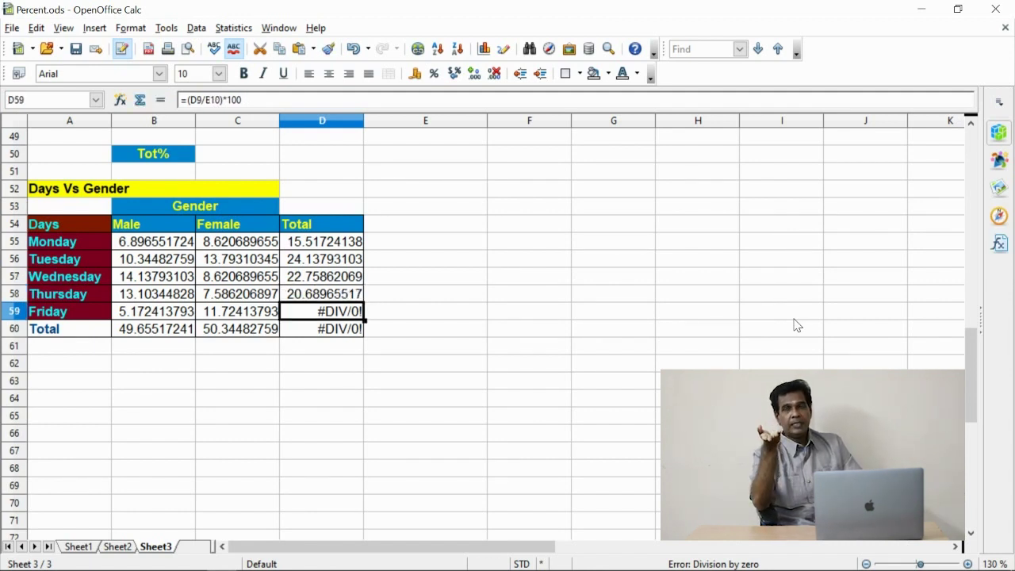
key(F2)
text($)
key(Return)
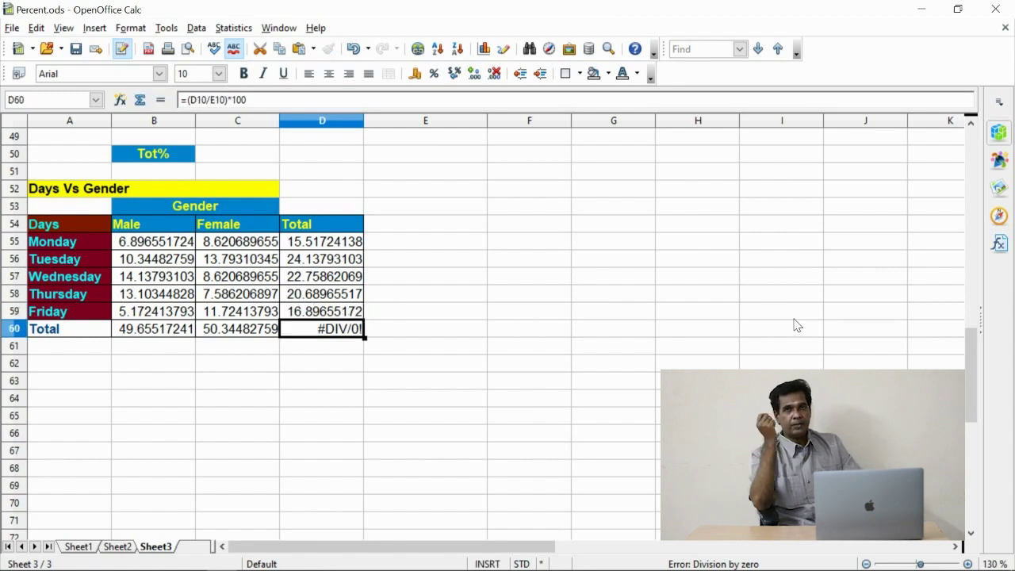
key(F2)
text($)
key(Return)
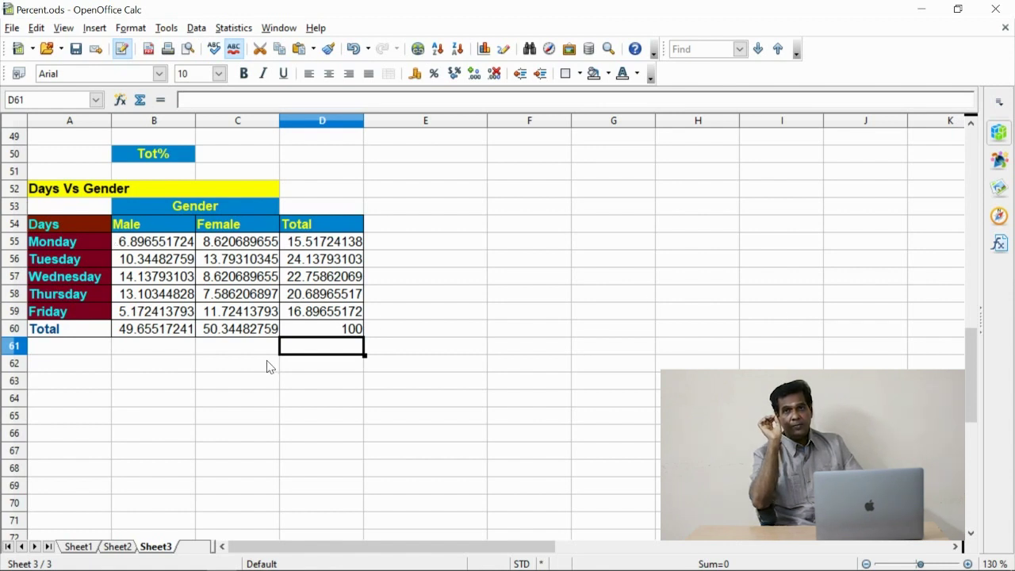
Check the Tot% formulas by summing the daily totals and the Male and Female totals
click(230, 349)
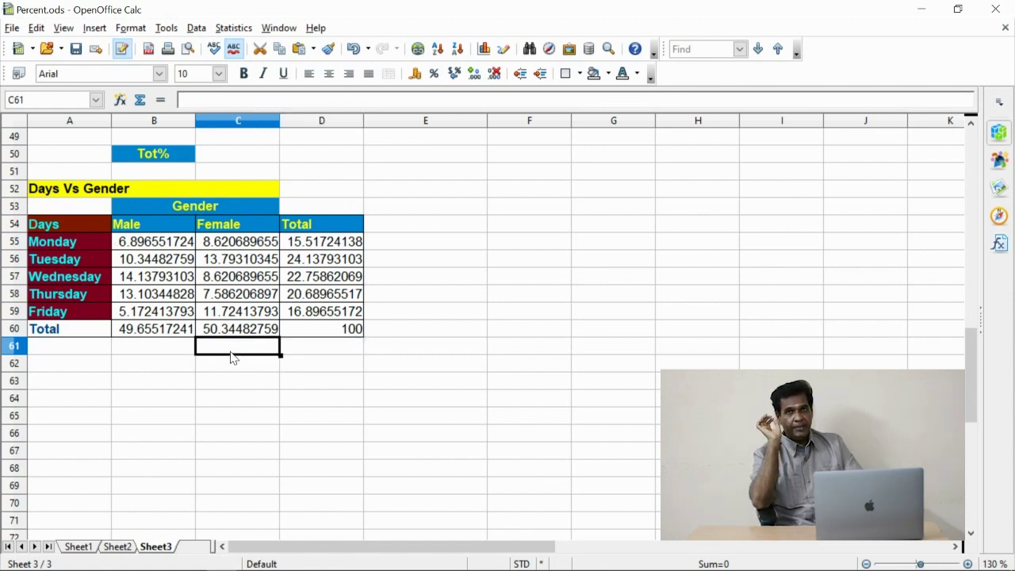
click(355, 314)
click(358, 330)
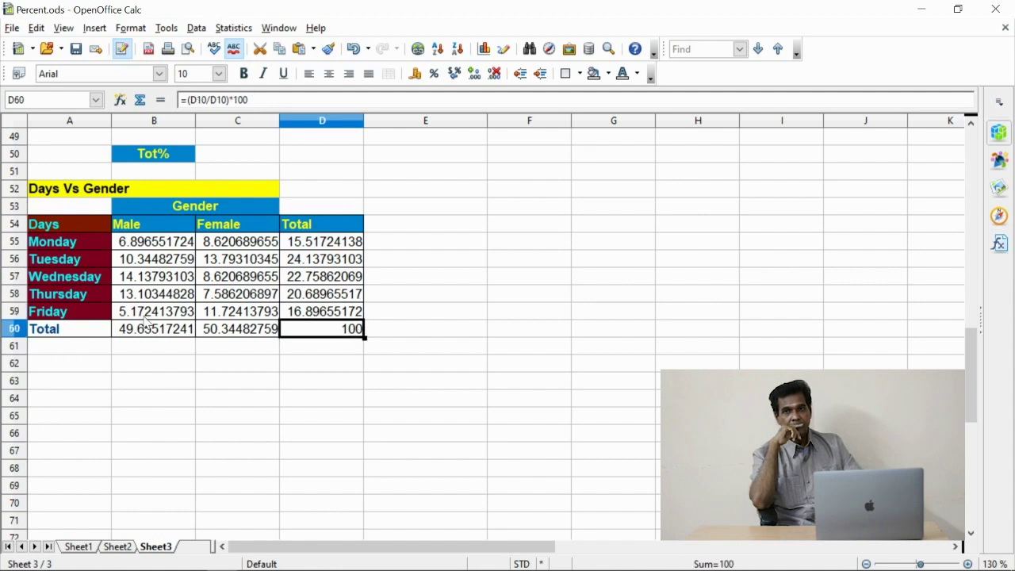
drag(311, 243, 316, 313)
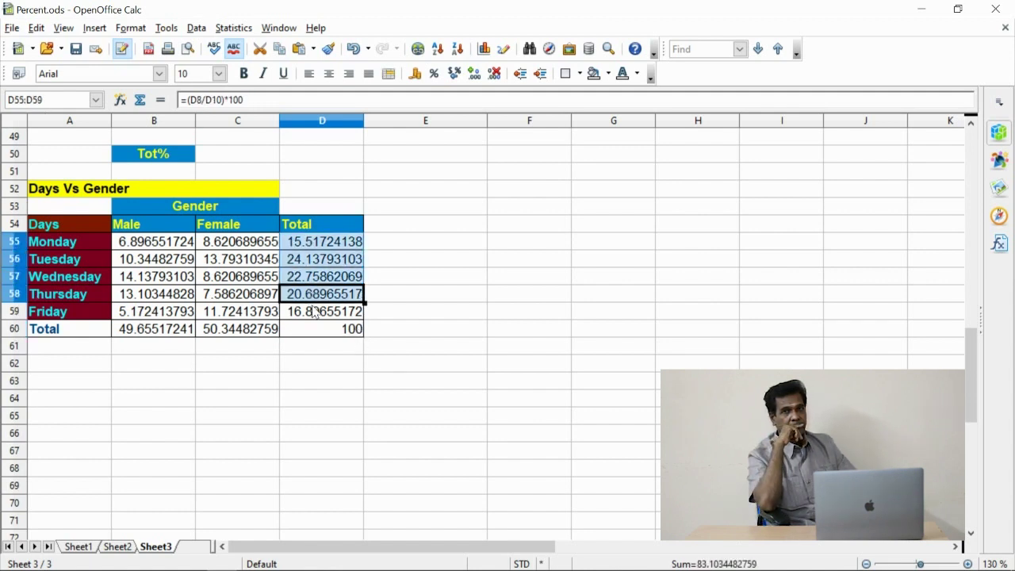
click(358, 331)
drag(168, 332, 234, 334)
click(324, 330)
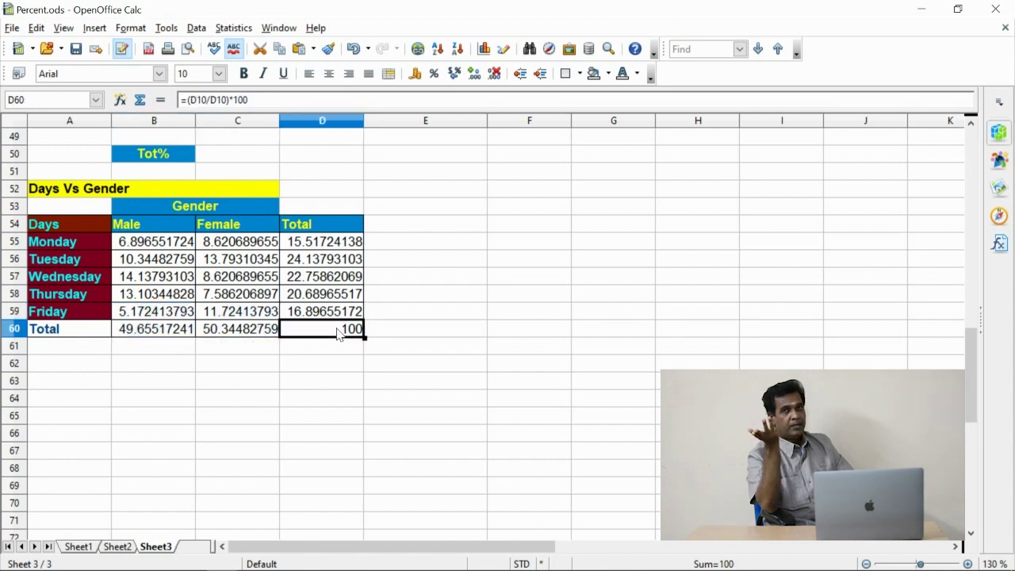
Save Percent.ods and select A1:E23 from the top of the sheet
click(77, 53)
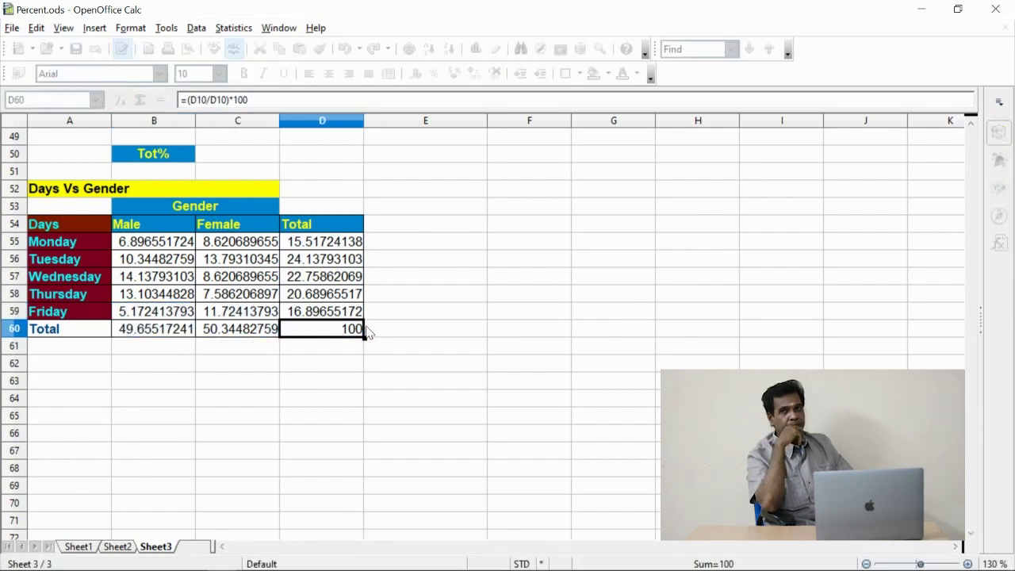
scroll(439, 308, up, 1)
click(533, 314)
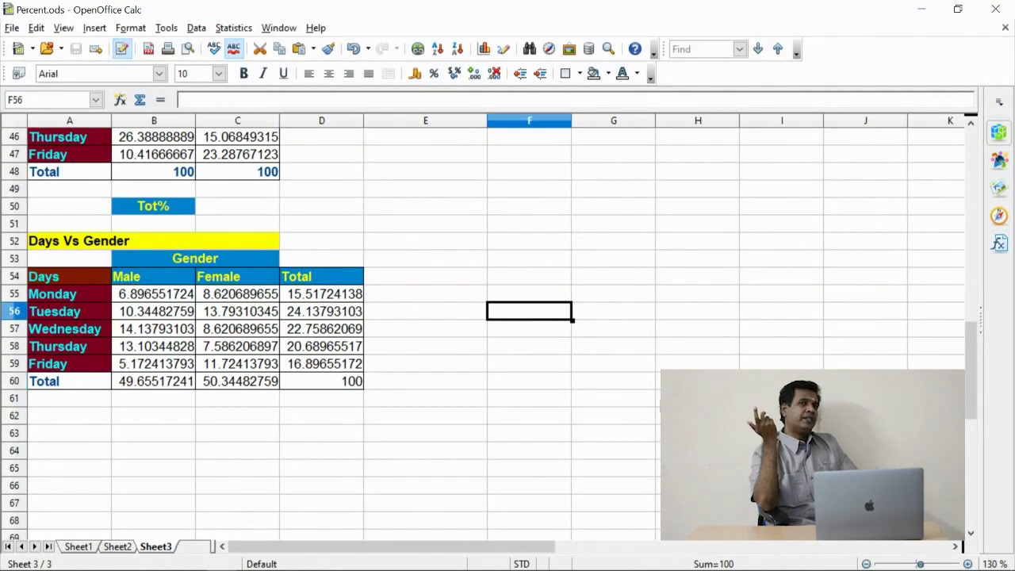
key(ctrl+Home)
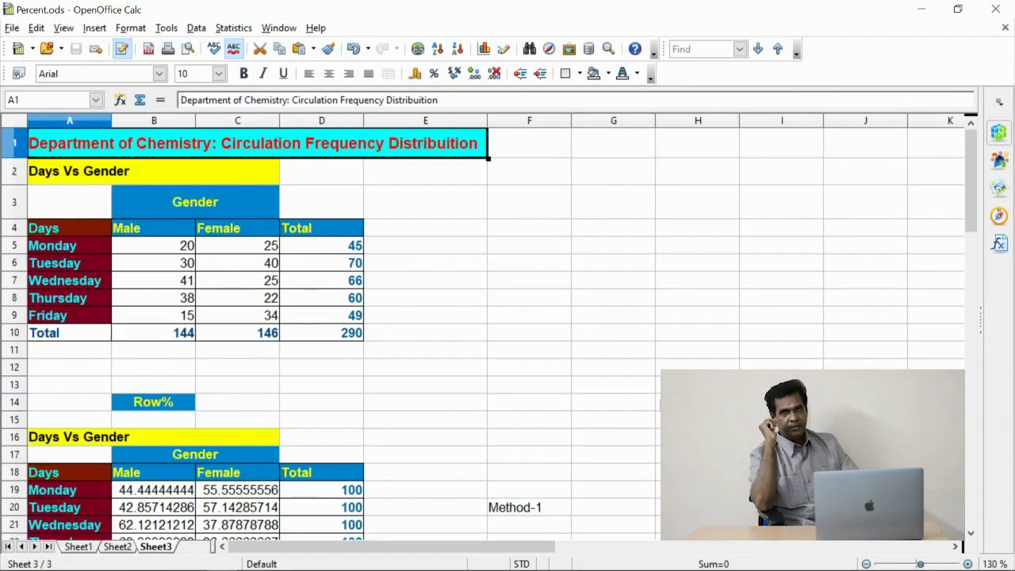
drag(82, 144, 132, 311)
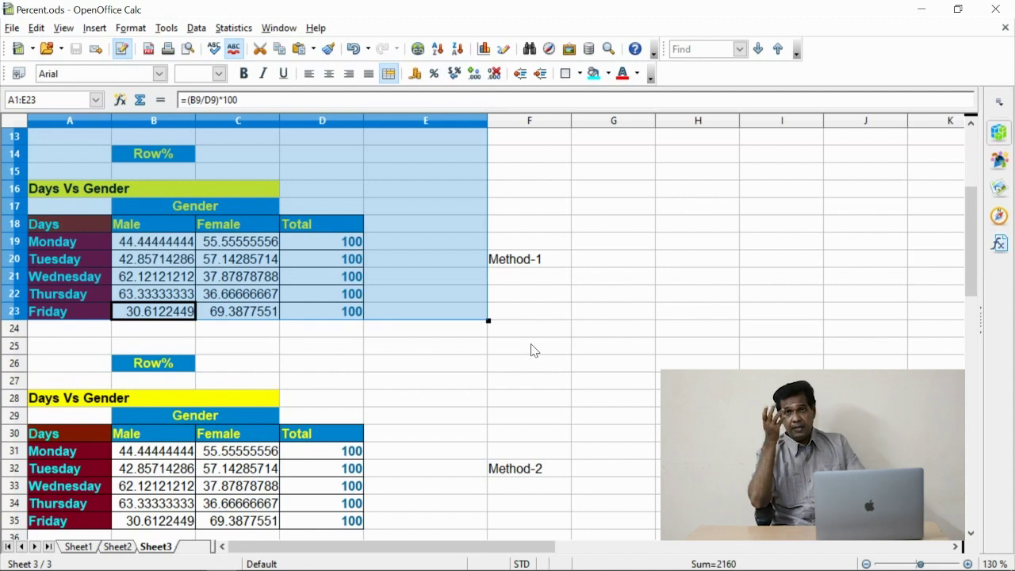
Create a new Writer text document and paste the copied tables into it
click(13, 31)
mouse_move(46, 49)
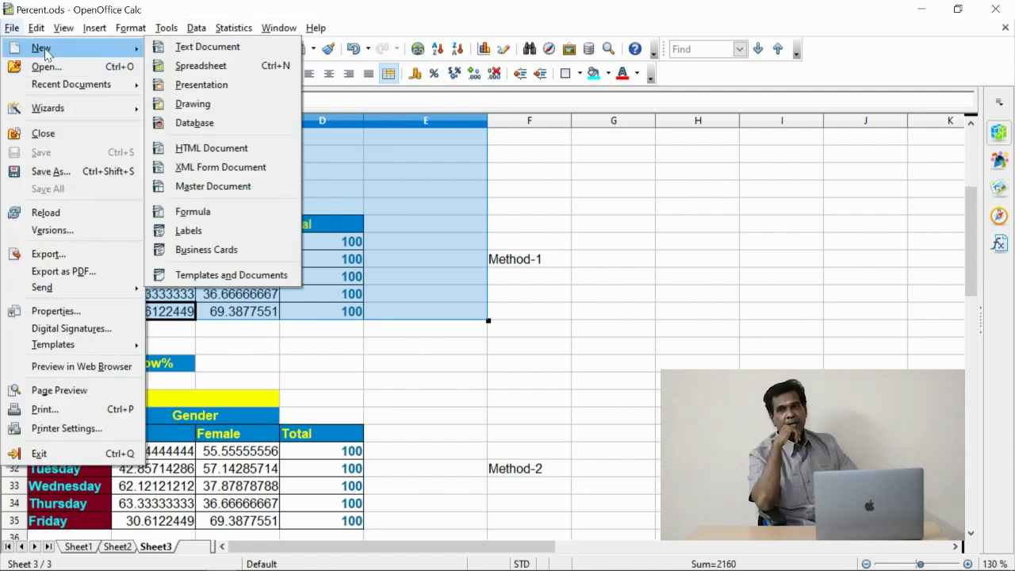
click(169, 49)
key(ctrl+v)
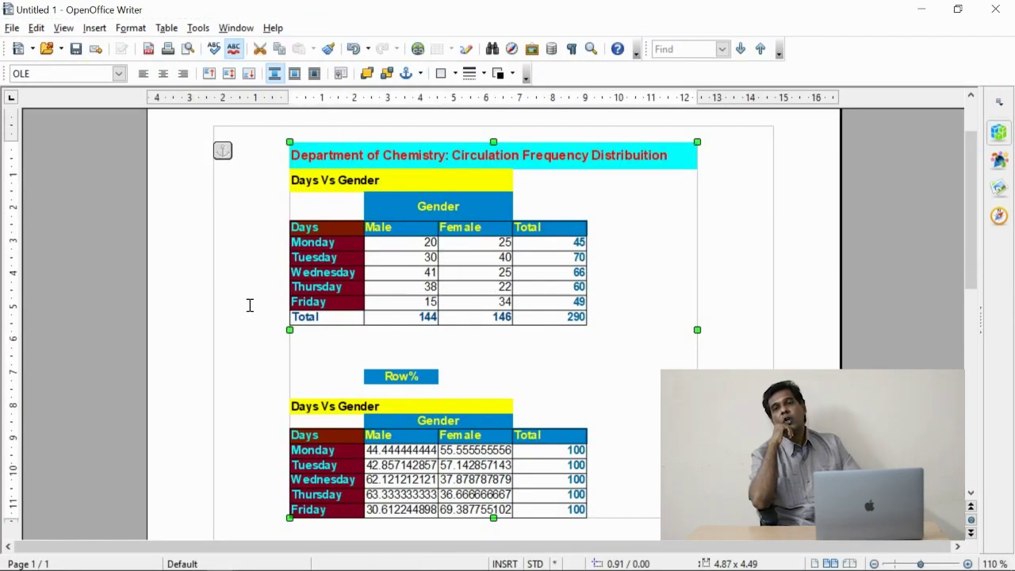
Widen the embedded table object and switch back to Percent.ods
drag(286, 329, 249, 342)
scroll(428, 340, down, 5)
click(323, 367)
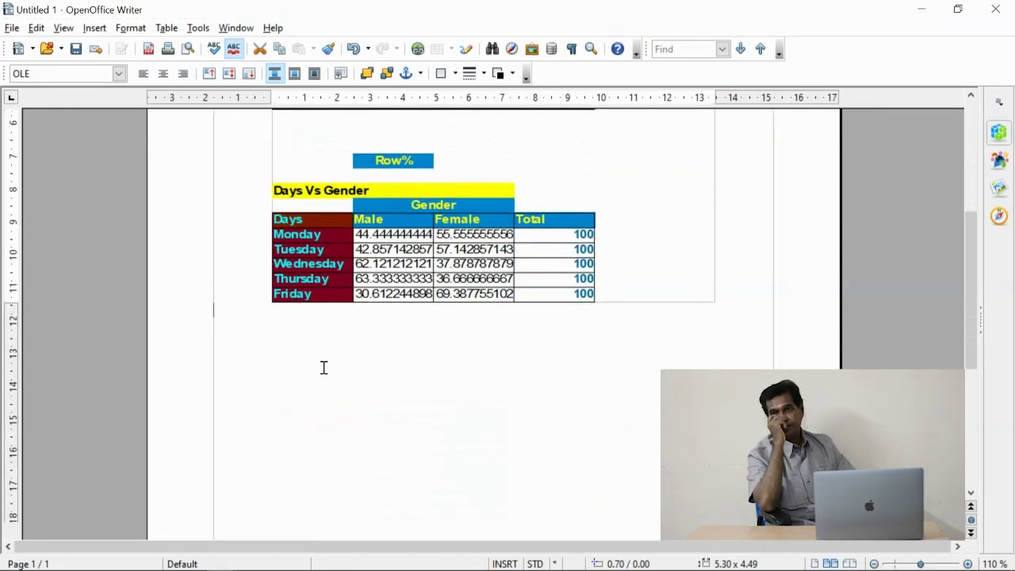
key(alt+Tab)
scroll(317, 368, down, 5)
scroll(313, 372, down, 3)
scroll(313, 373, up, 6)
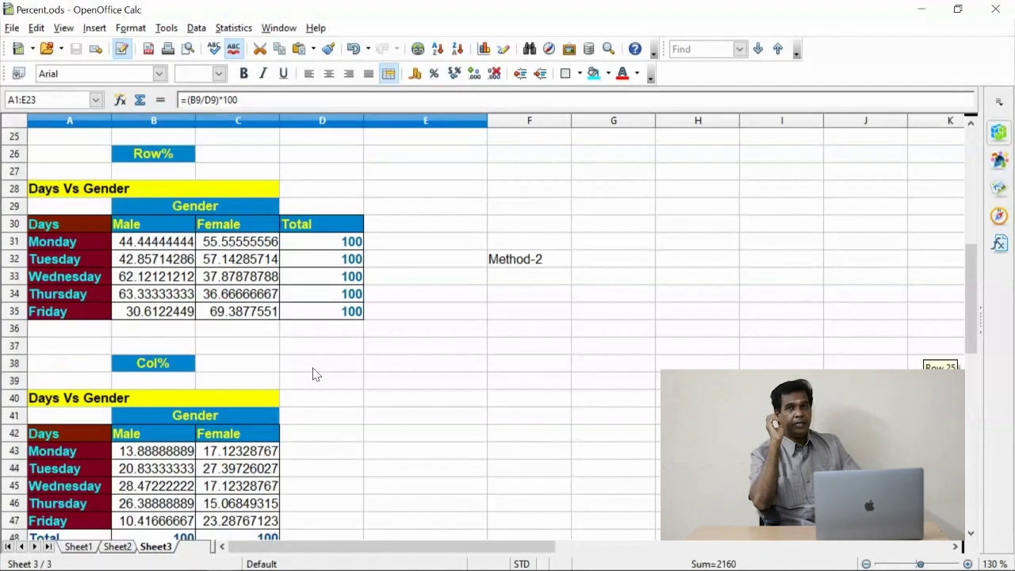
Copy A38:D60 with the Col% and Tot% tables and paste it into the Writer document
scroll(313, 374, down, 2)
drag(46, 269, 329, 495)
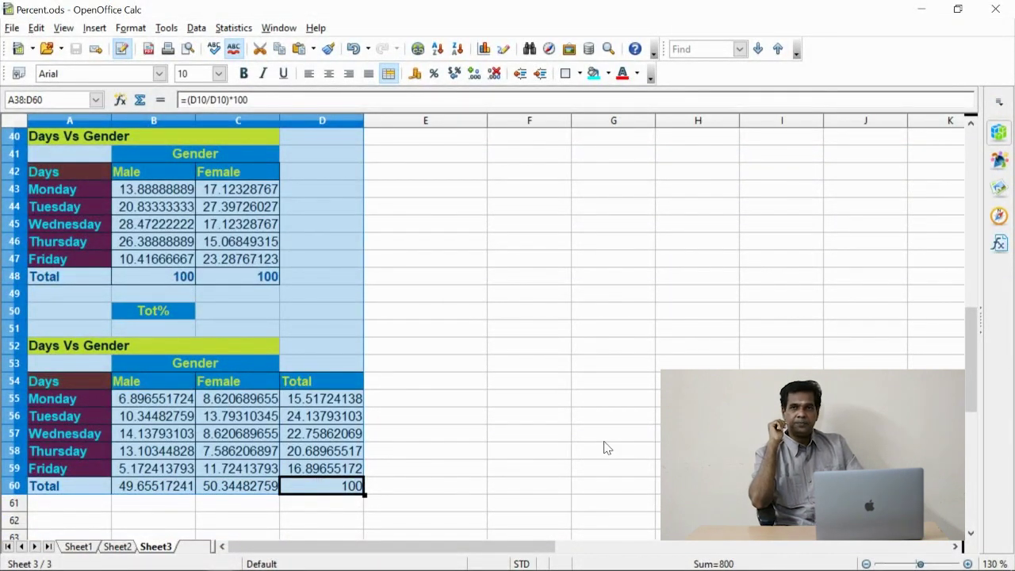
key(alt+Tab)
key(ctrl+v)
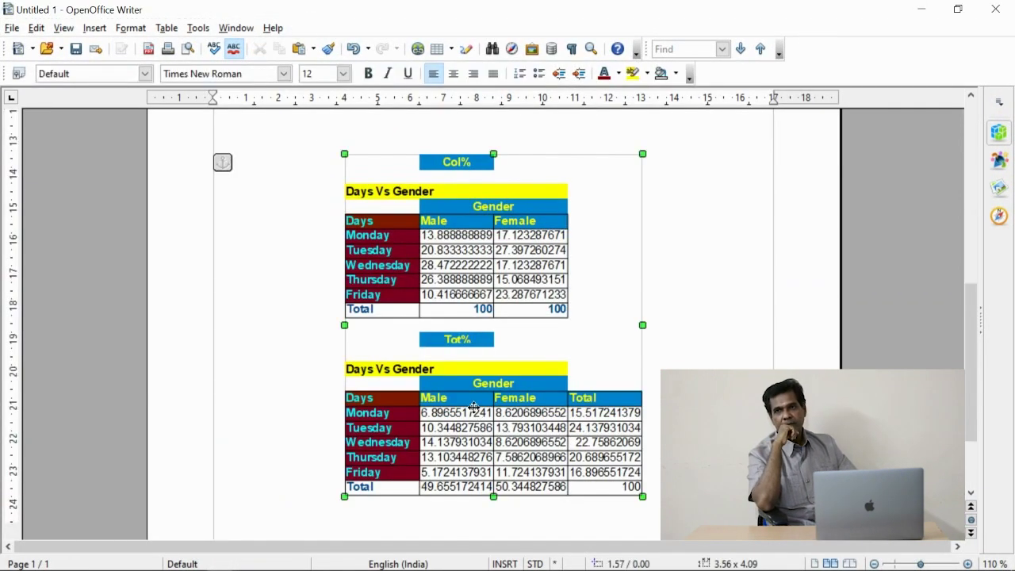
Widen the embedded Col% and Tot% object on both sides to reveal the full Total column
drag(344, 324, 281, 328)
drag(673, 325, 730, 325)
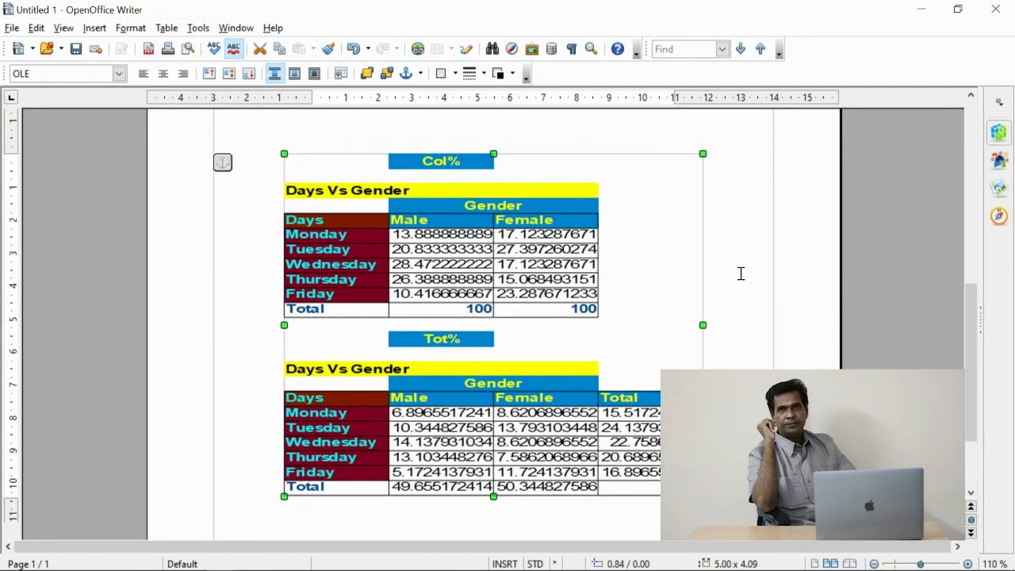
click(725, 304)
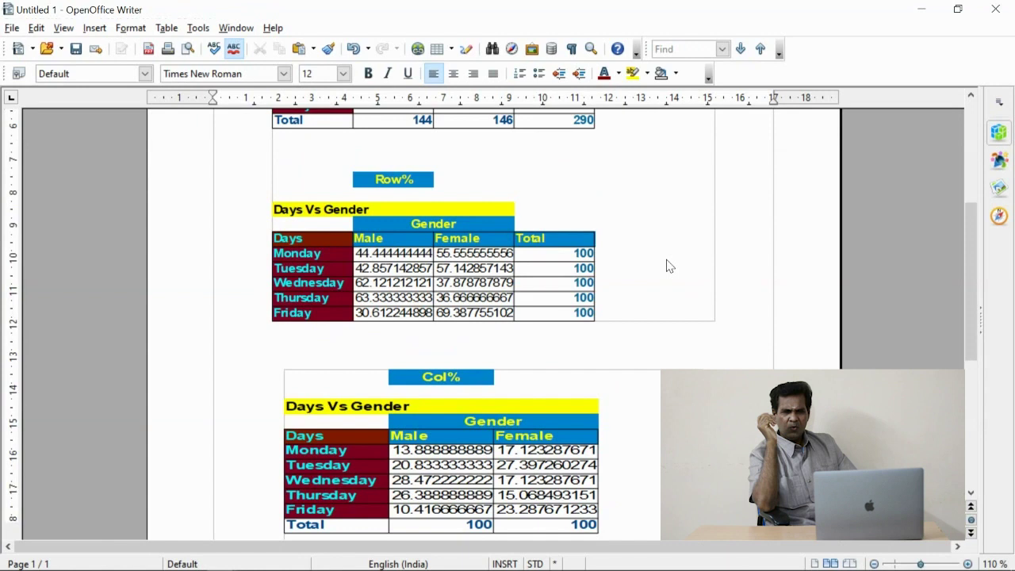
click(712, 271)
click(724, 270)
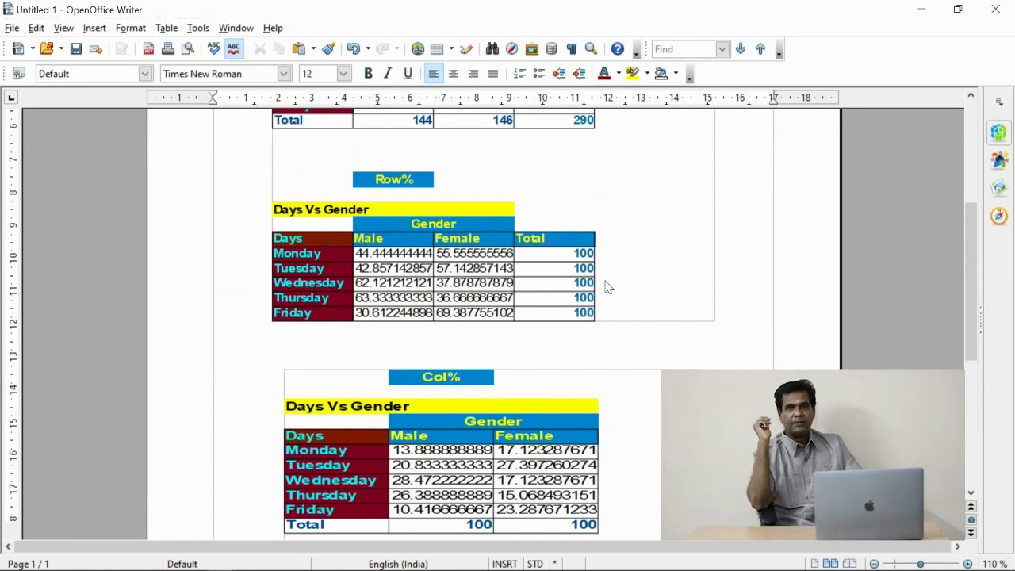
Select the embedded Tot% table object and open it for in-place editing
scroll(620, 295, up, 3)
scroll(621, 295, up, 2)
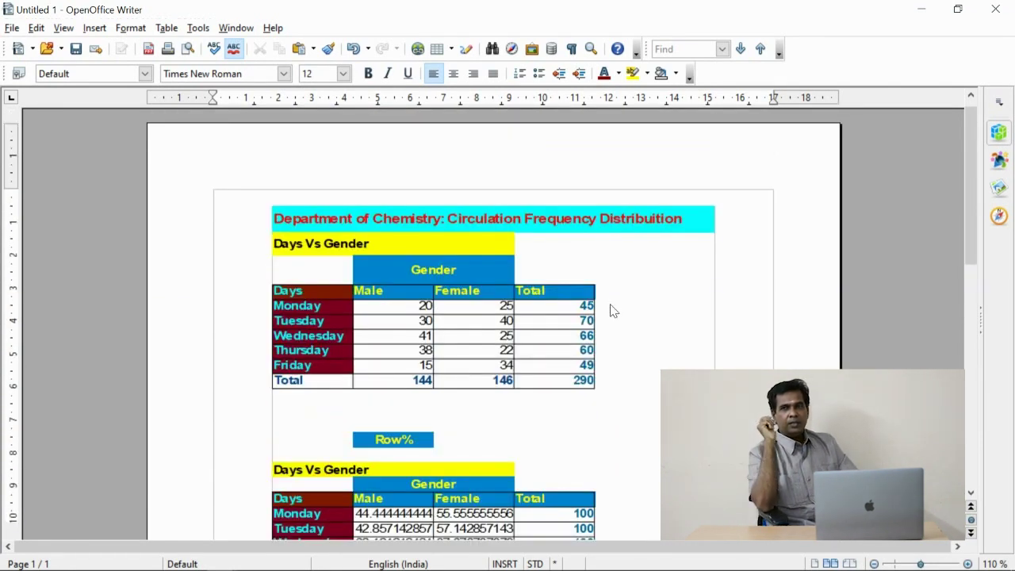
scroll(612, 310, down, 5)
scroll(612, 310, down, 9)
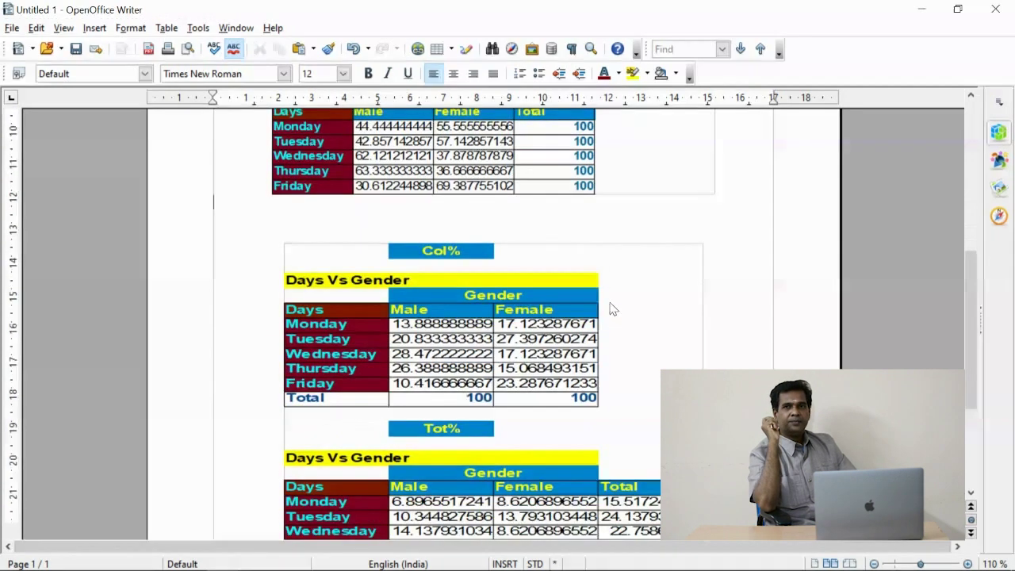
click(484, 305)
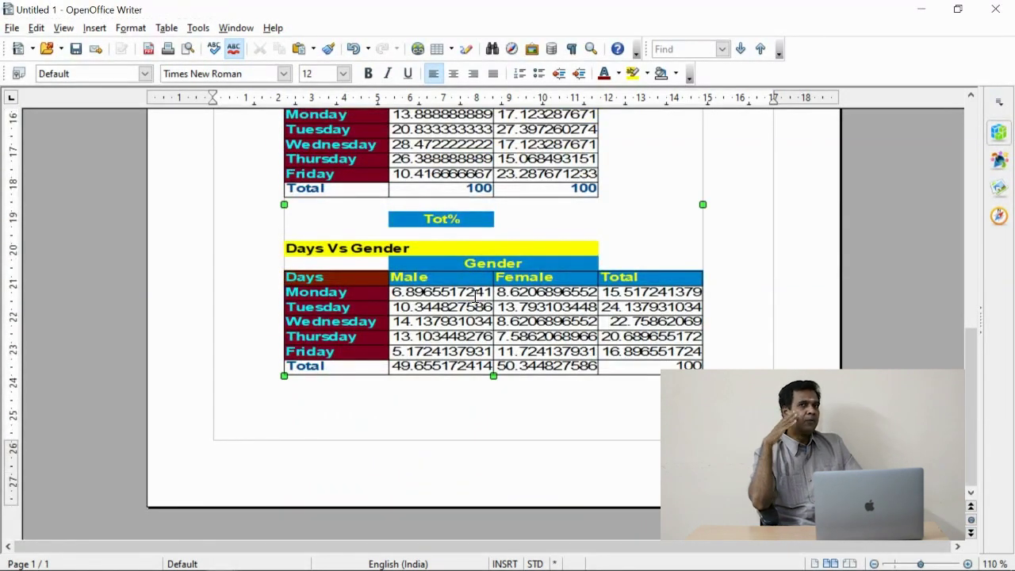
double_click(580, 326)
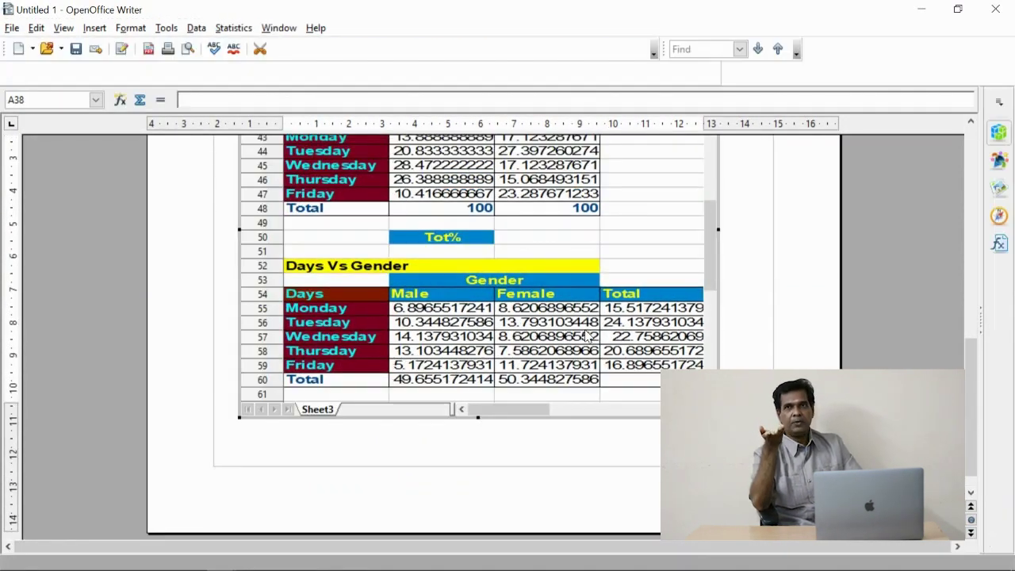
Give the Tot% values B55:D60 Bahnschrift at 9 pt, then exit the embedded sheet
click(432, 280)
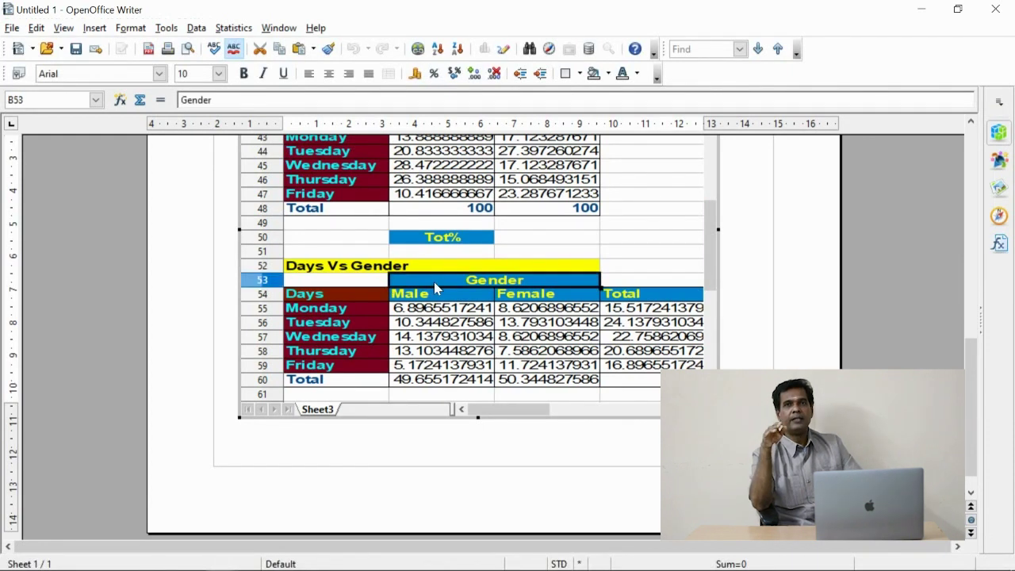
click(326, 237)
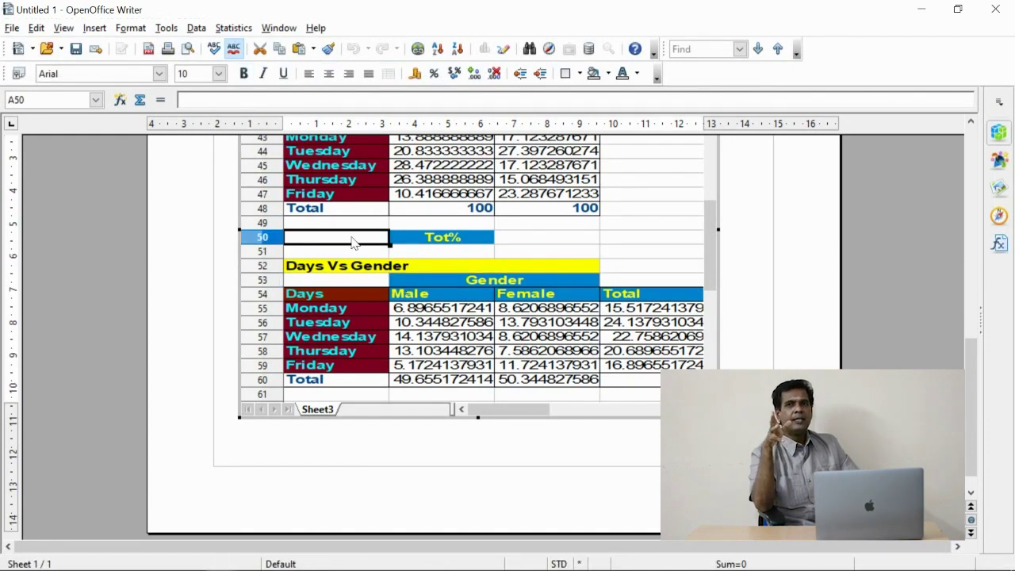
drag(344, 243, 533, 350)
drag(440, 308, 650, 379)
click(160, 73)
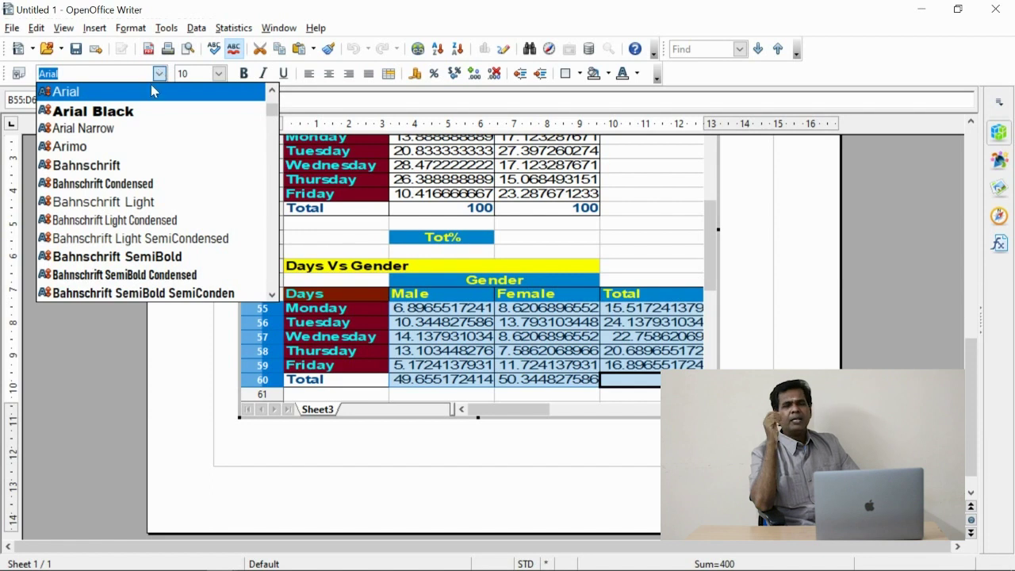
click(149, 165)
click(218, 73)
click(190, 117)
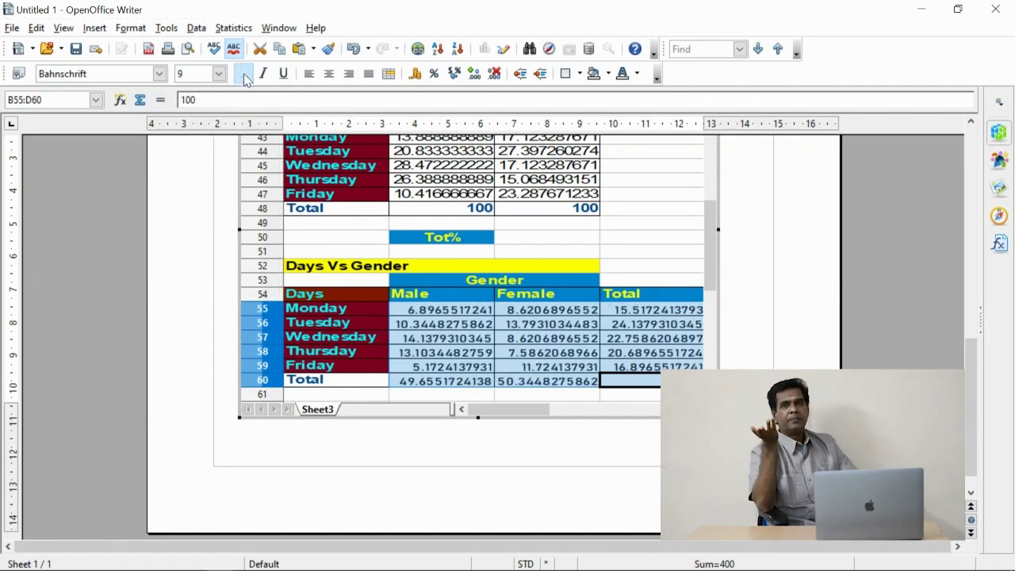
click(657, 341)
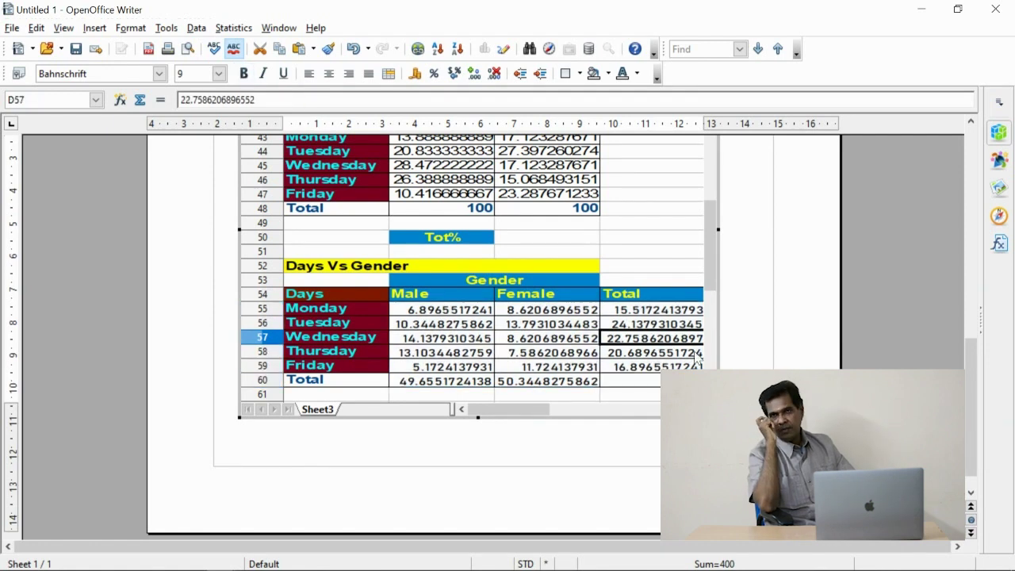
click(742, 343)
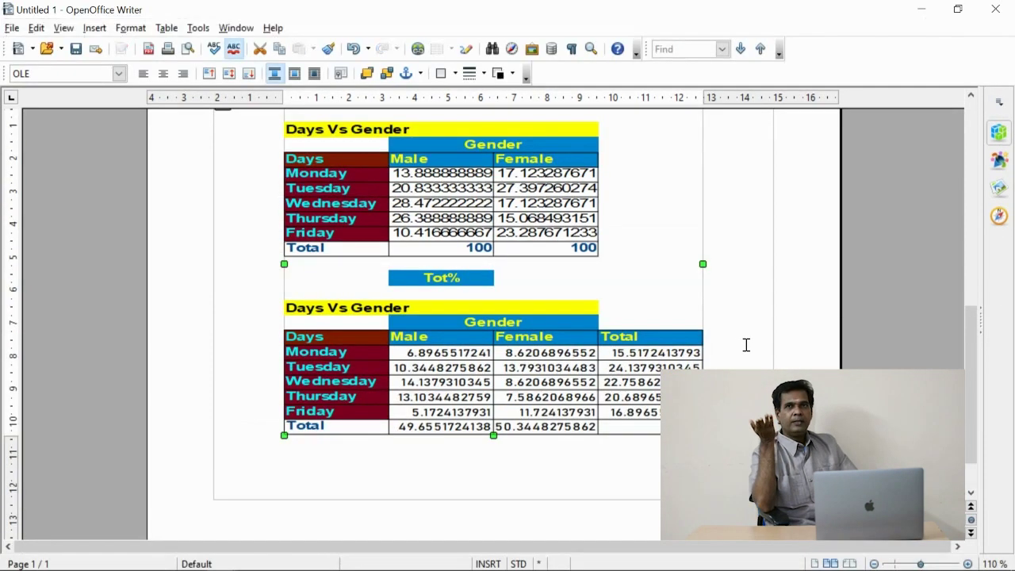
scroll(745, 344, up, 4)
click(502, 326)
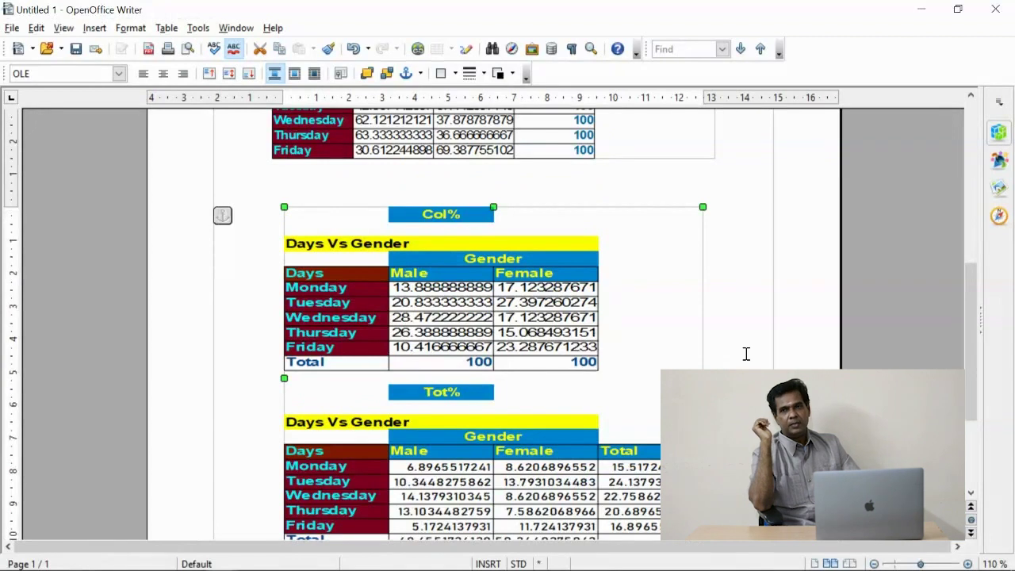
drag(702, 292, 747, 293)
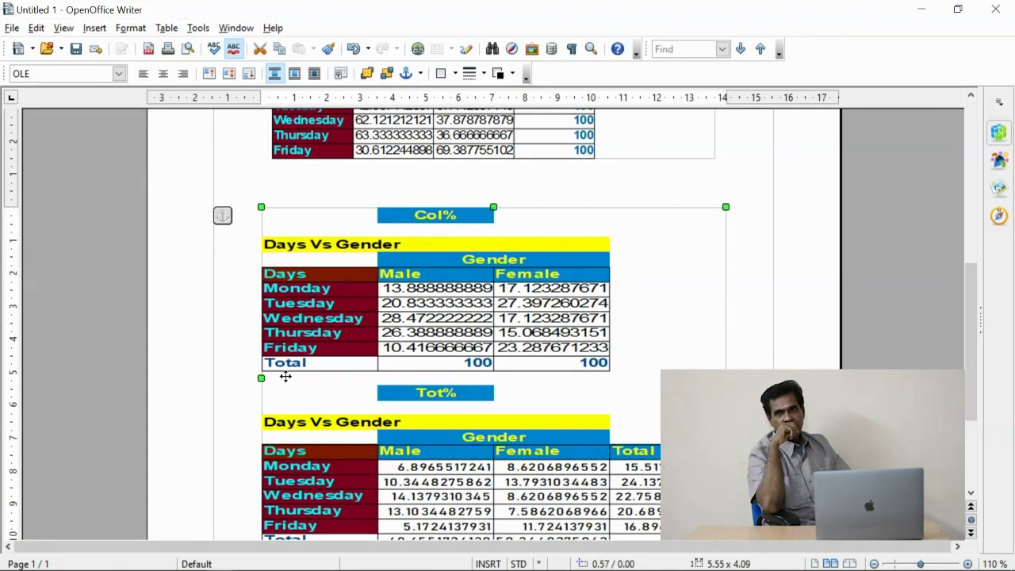
drag(262, 379, 252, 378)
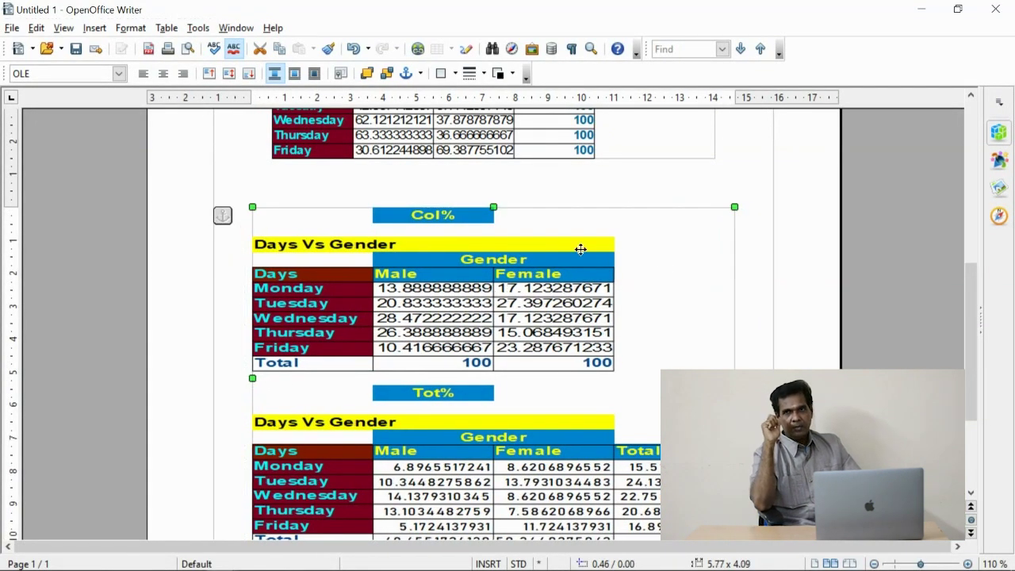
right_click(666, 274)
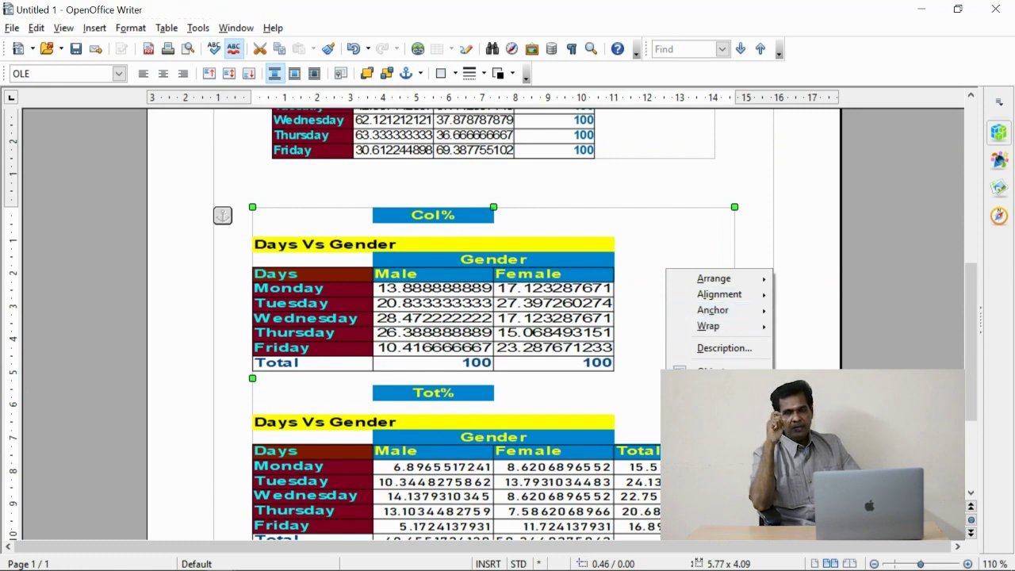
mouse_move(727, 326)
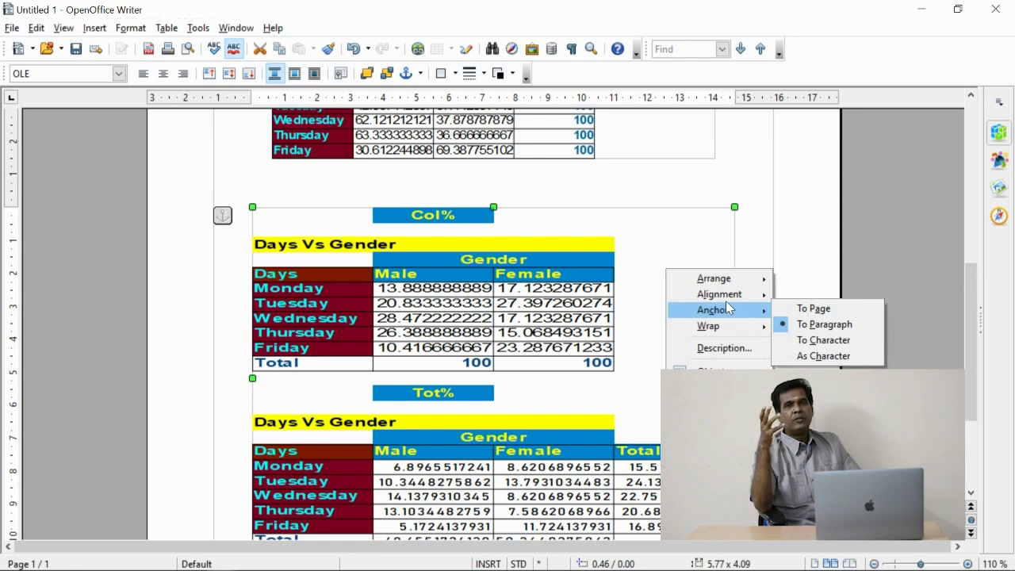
mouse_move(731, 279)
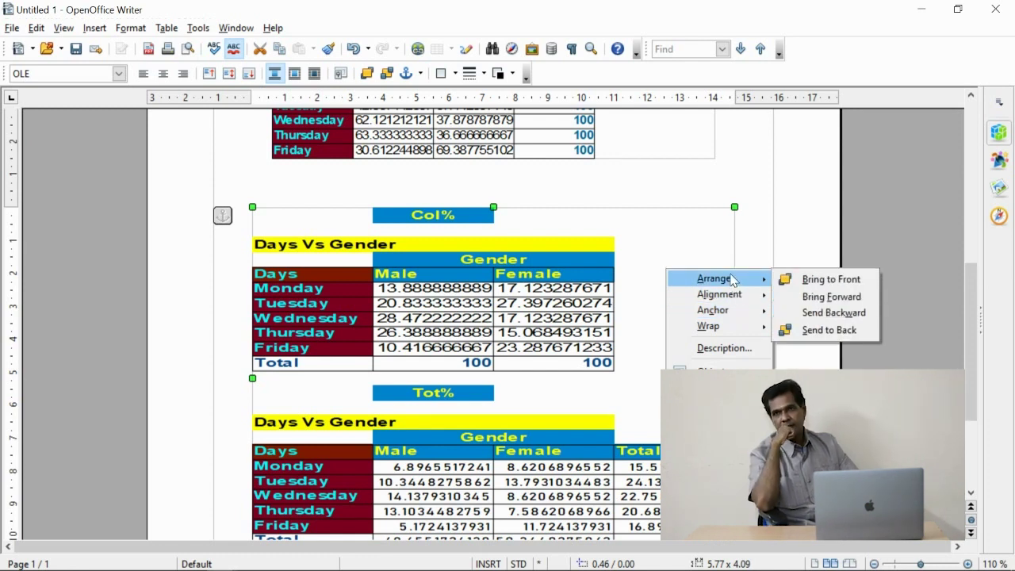
click(596, 199)
scroll(670, 229, down, 3)
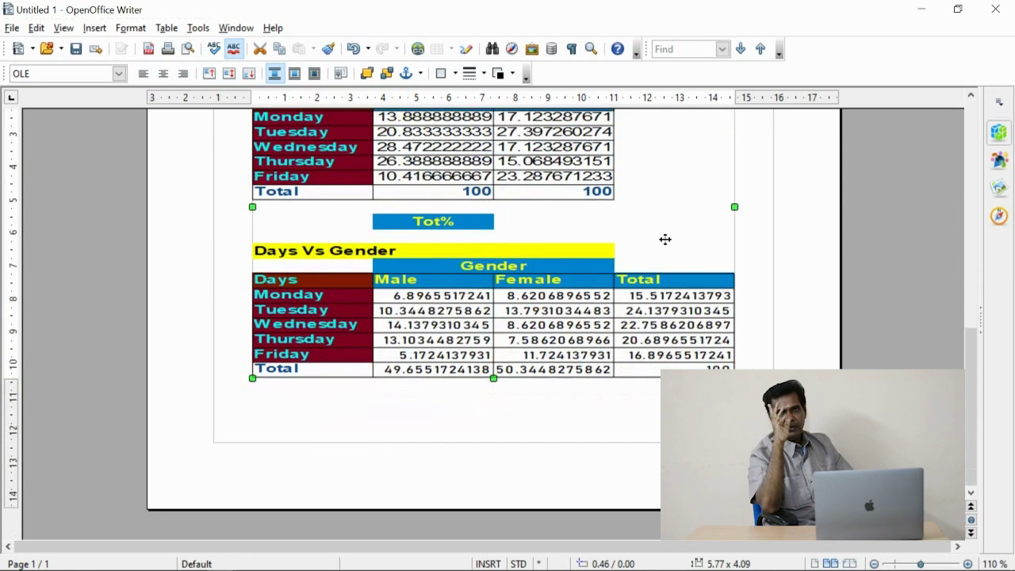
click(824, 365)
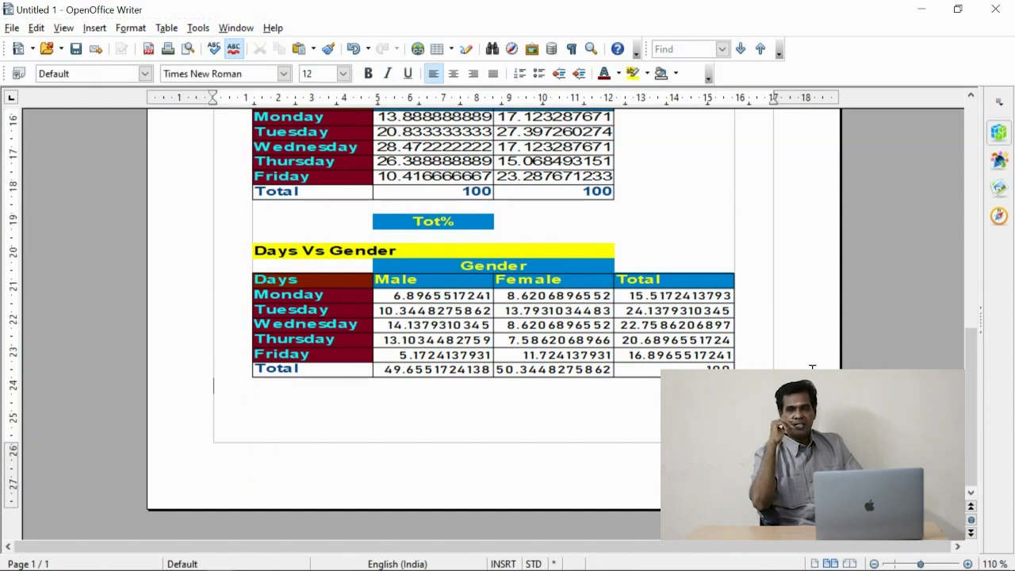
double_click(299, 235)
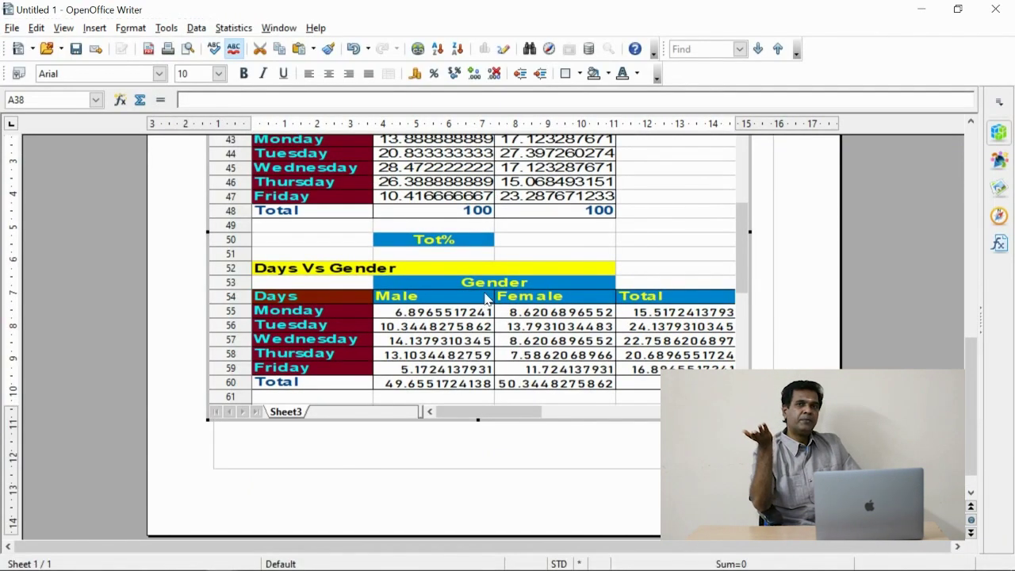
Set the whole embedded sheet's background to No Fill and font colour to Automatic
drag(279, 244, 554, 383)
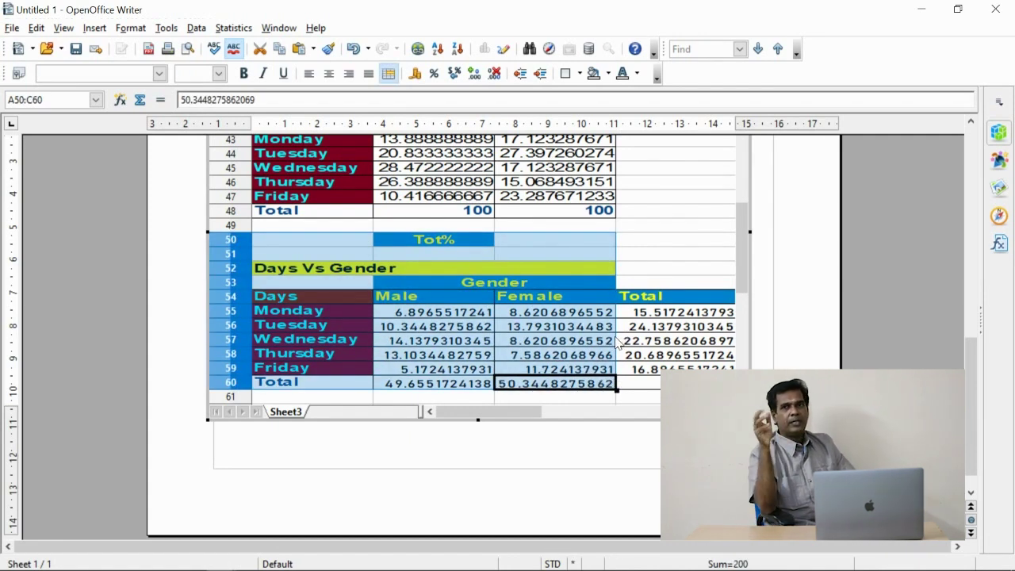
key(ctrl+a)
scroll(614, 336, up, 2)
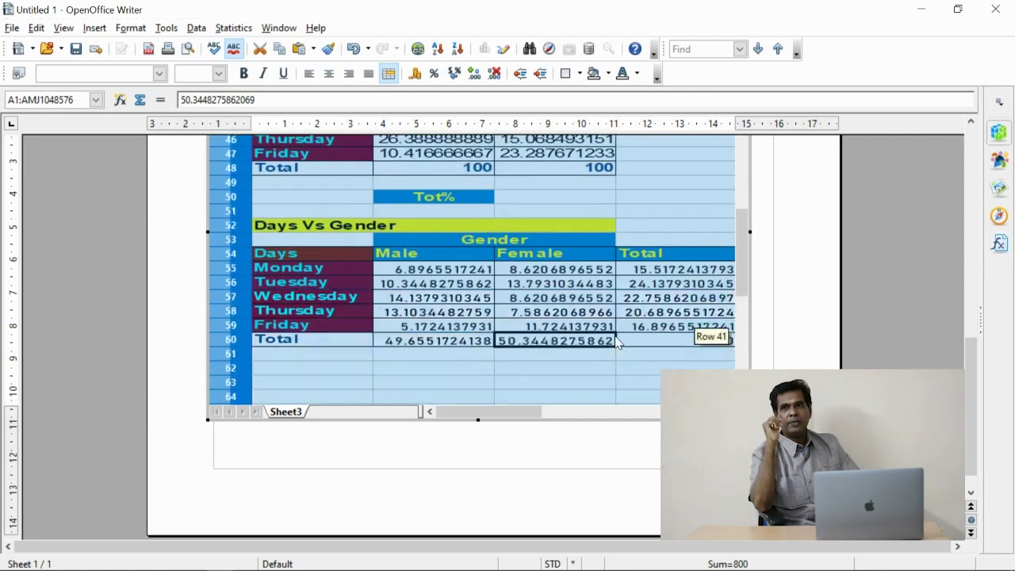
scroll(788, 333, up, 1)
scroll(788, 333, up, 1)
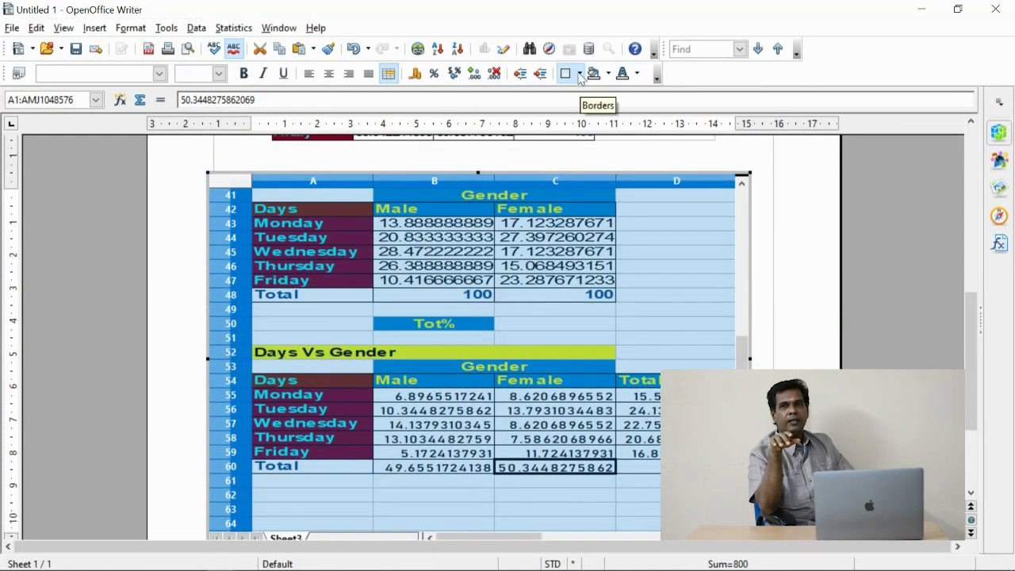
click(609, 74)
click(609, 94)
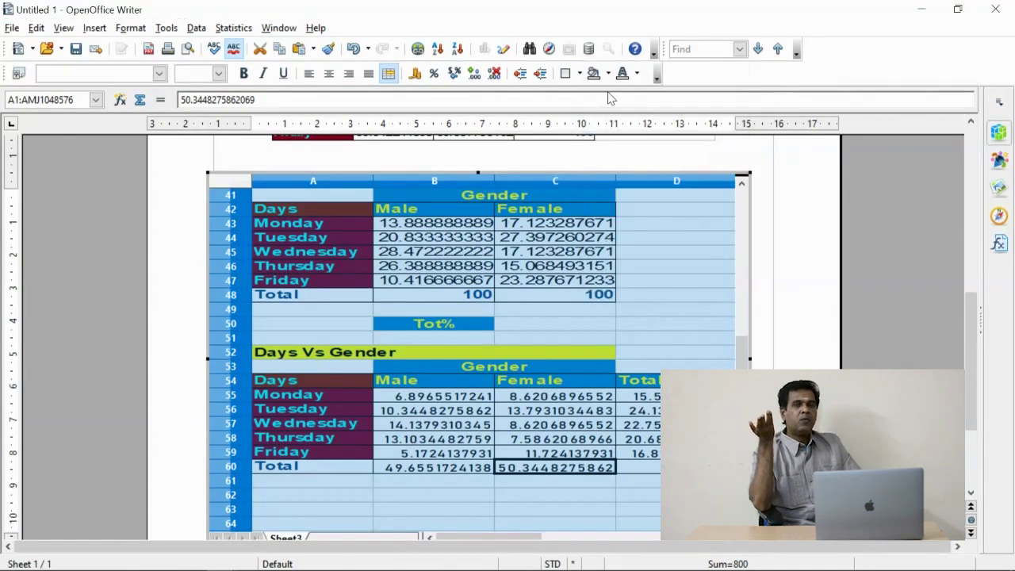
click(636, 75)
click(639, 97)
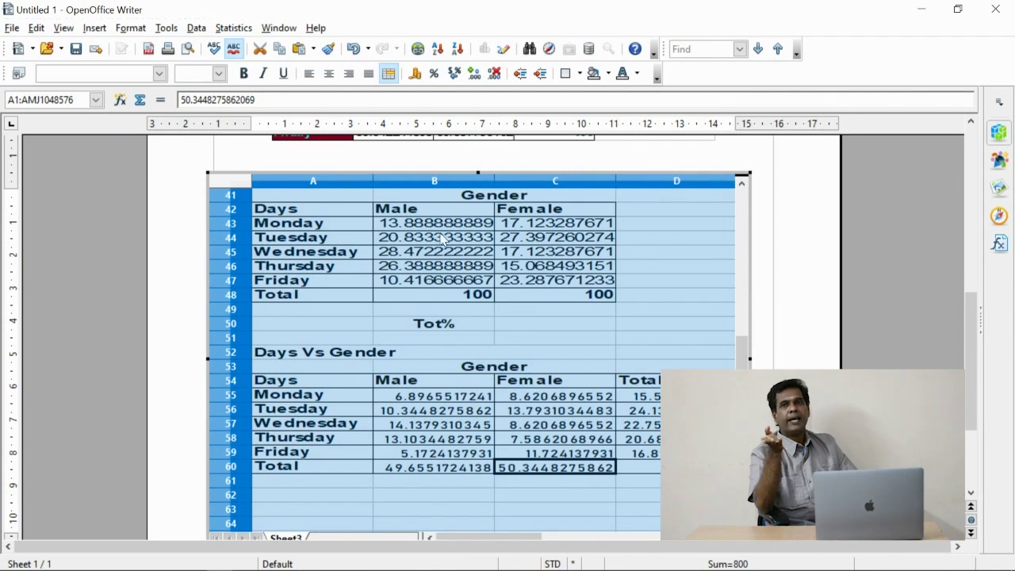
click(708, 312)
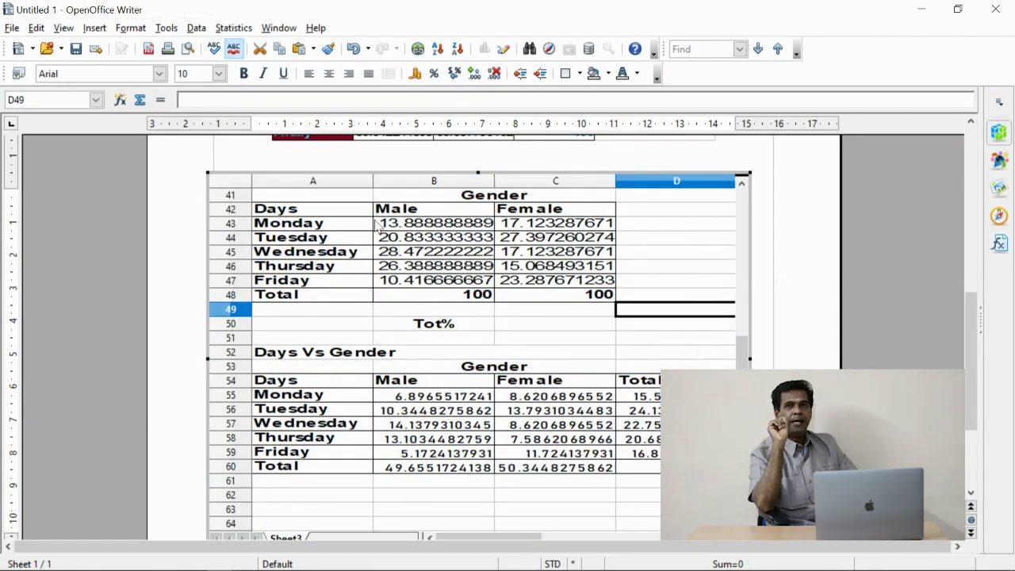
Format the Col% values B43:C47 in Bahnschrift size 9 and finish editing the tables
drag(379, 222, 553, 280)
click(159, 74)
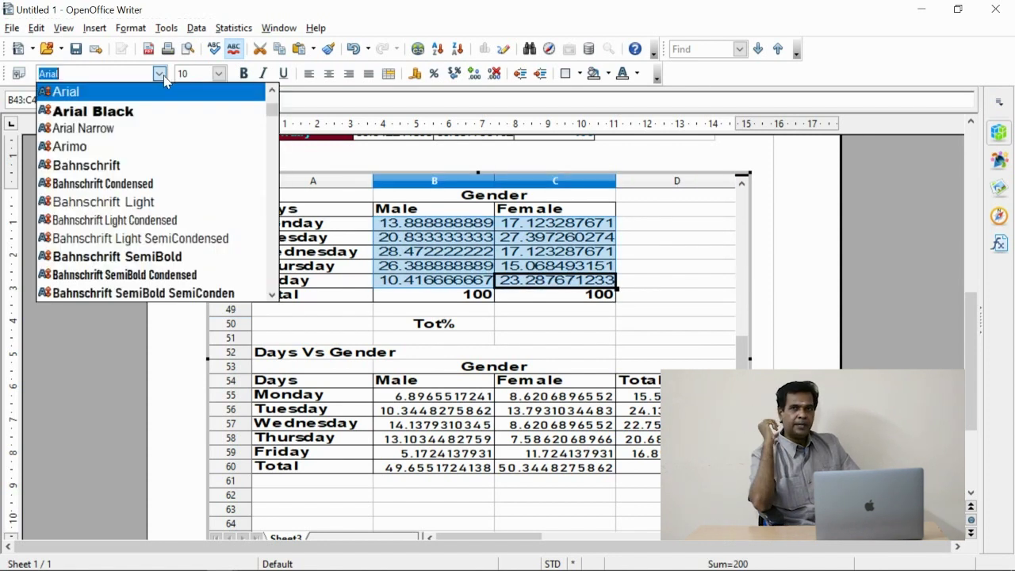
click(149, 165)
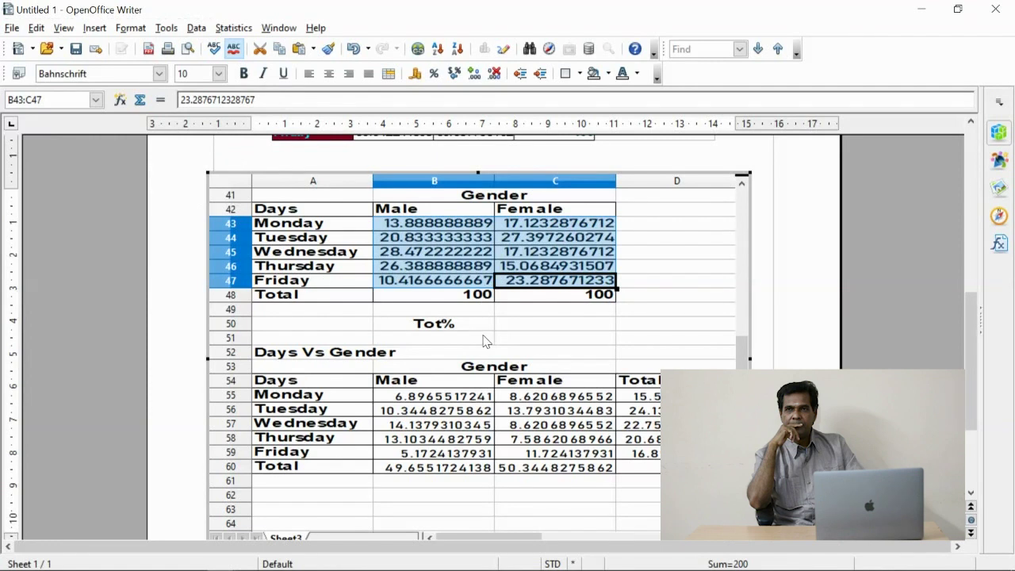
click(219, 74)
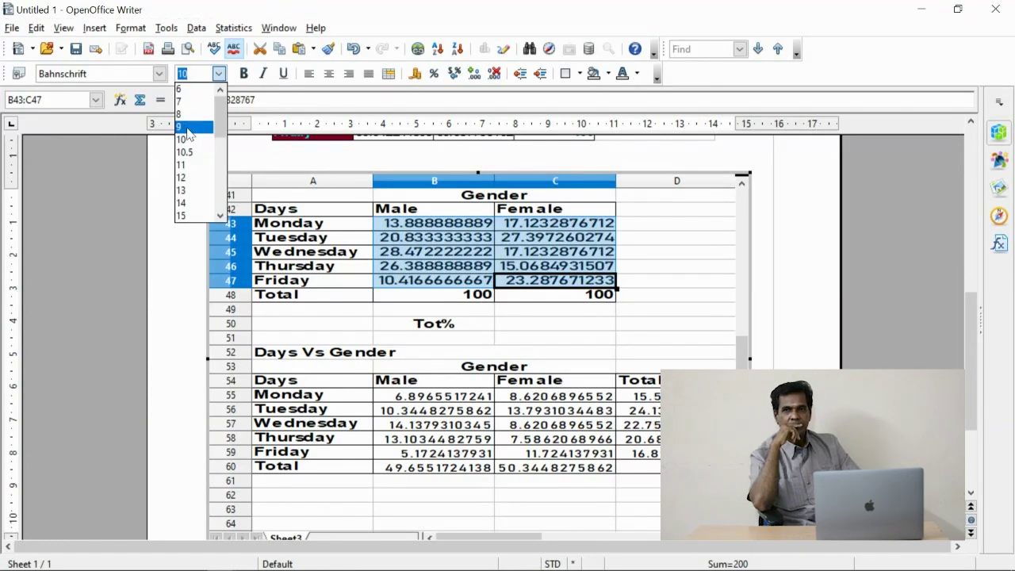
click(189, 127)
click(657, 286)
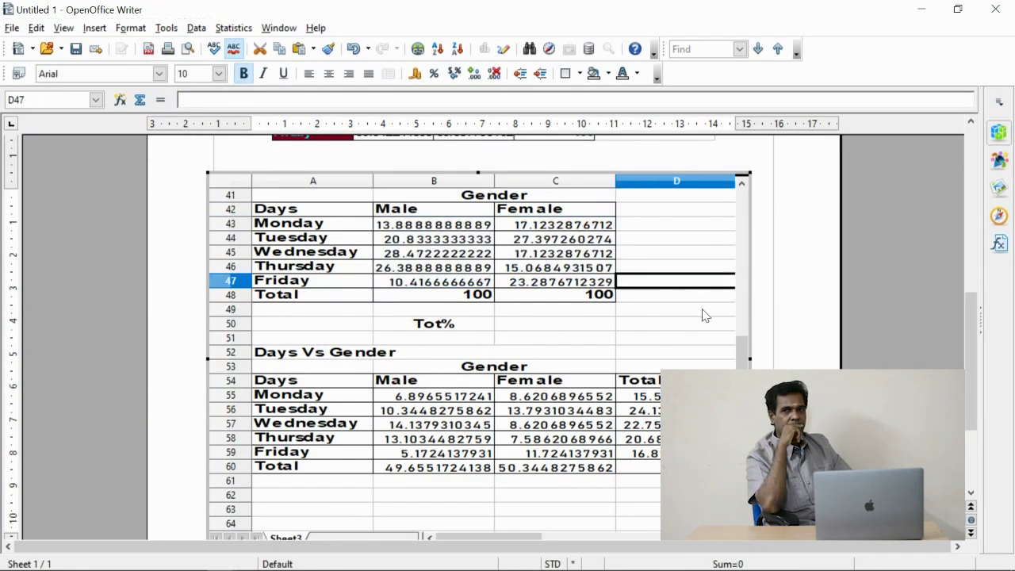
click(701, 309)
scroll(611, 323, up, 1)
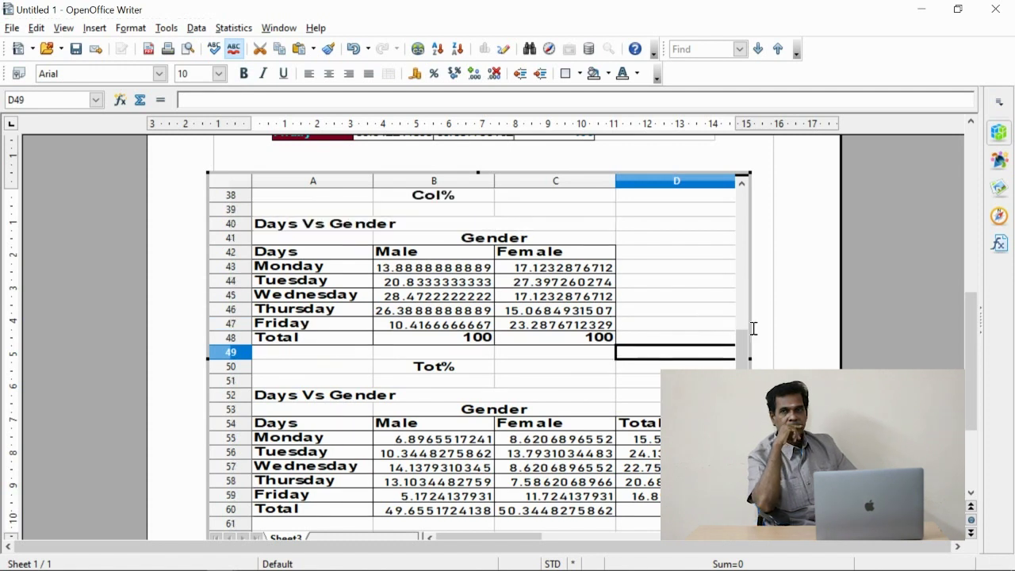
click(804, 349)
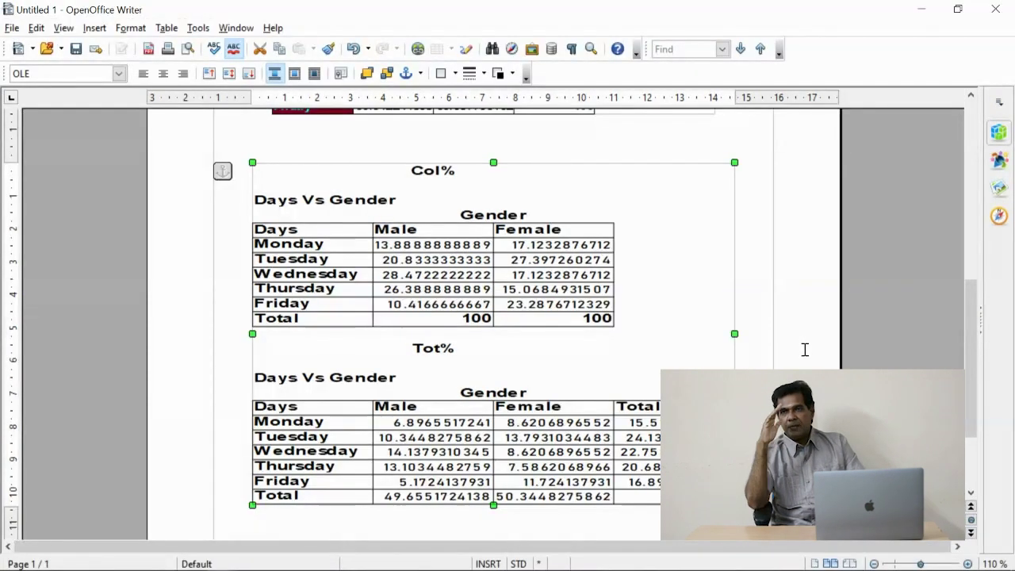
scroll(804, 349, down, 1)
scroll(803, 349, up, 12)
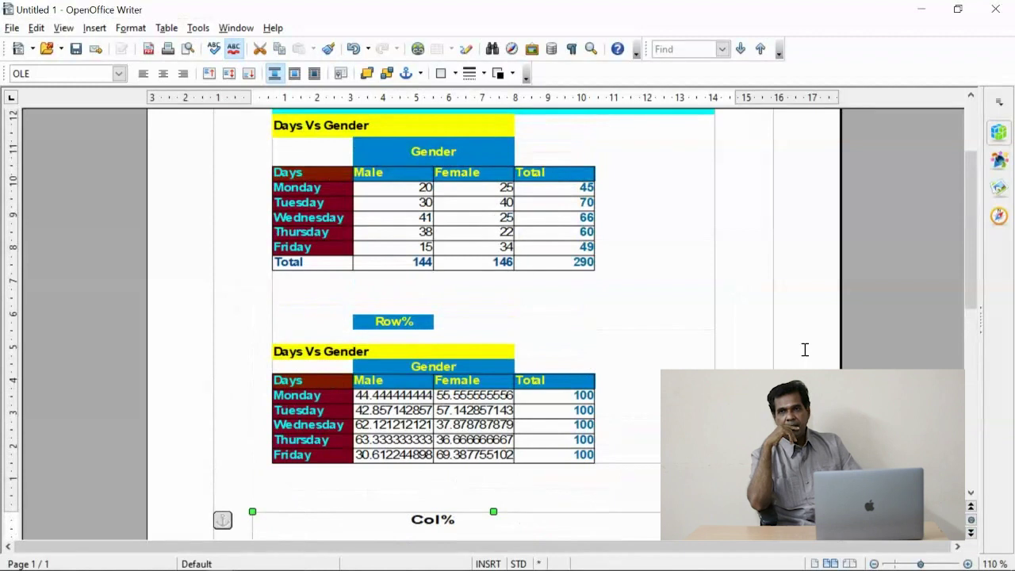
scroll(802, 353, down, 5)
scroll(801, 357, down, 4)
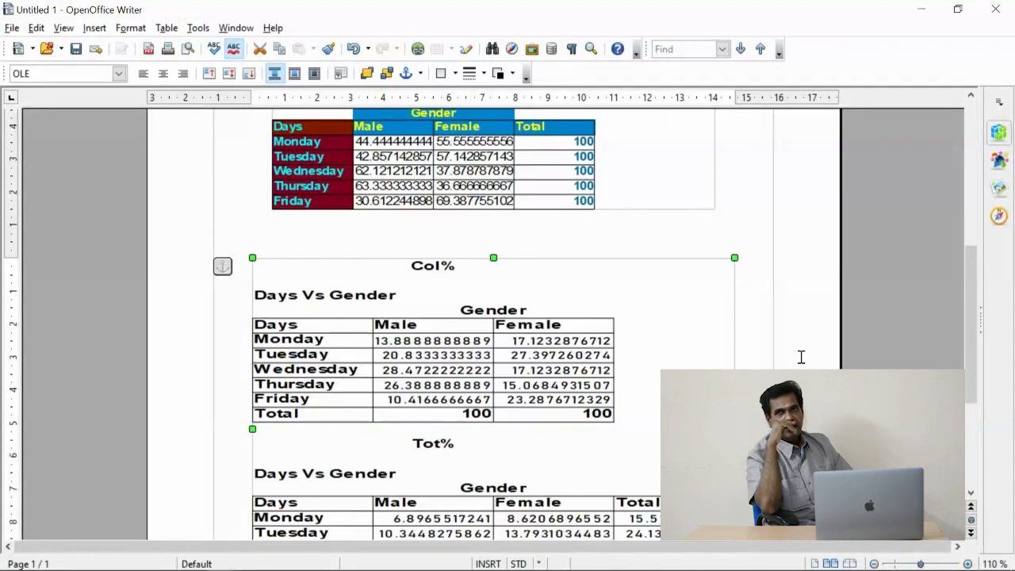
scroll(800, 357, down, 2)
scroll(801, 356, down, 3)
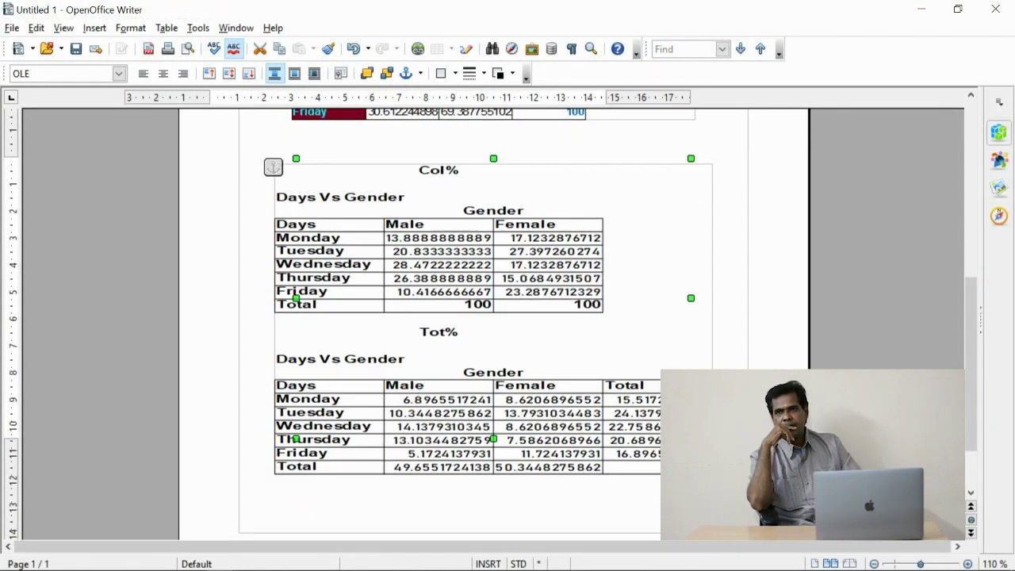
scroll(489, 325, up, 1)
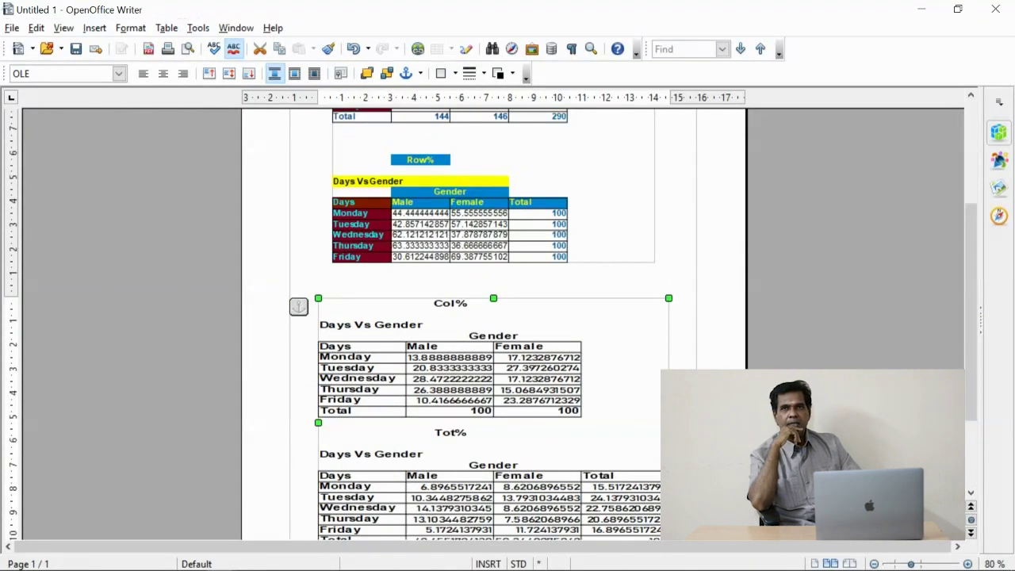
scroll(490, 325, up, 2)
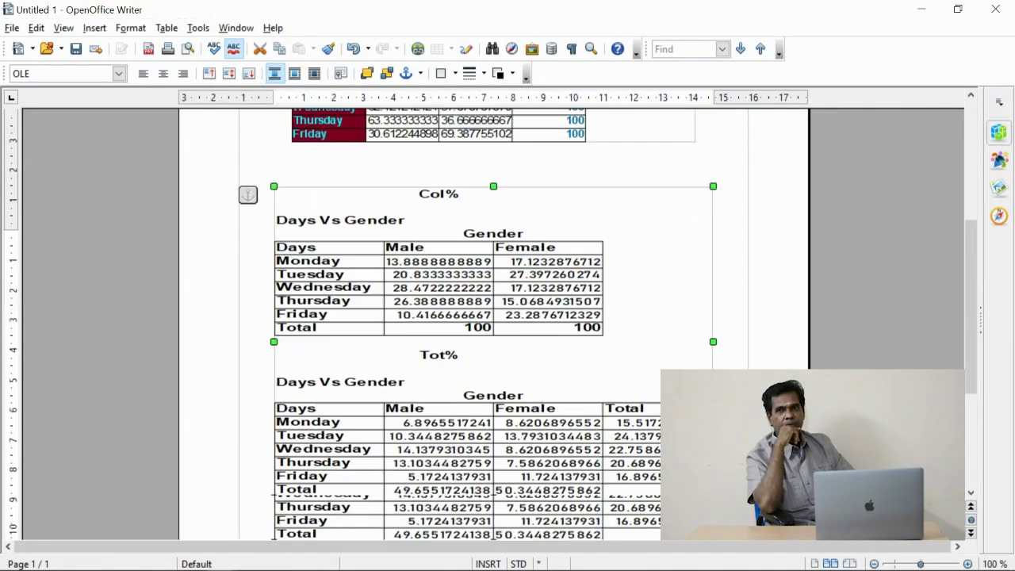
scroll(490, 325, down, 1)
click(793, 364)
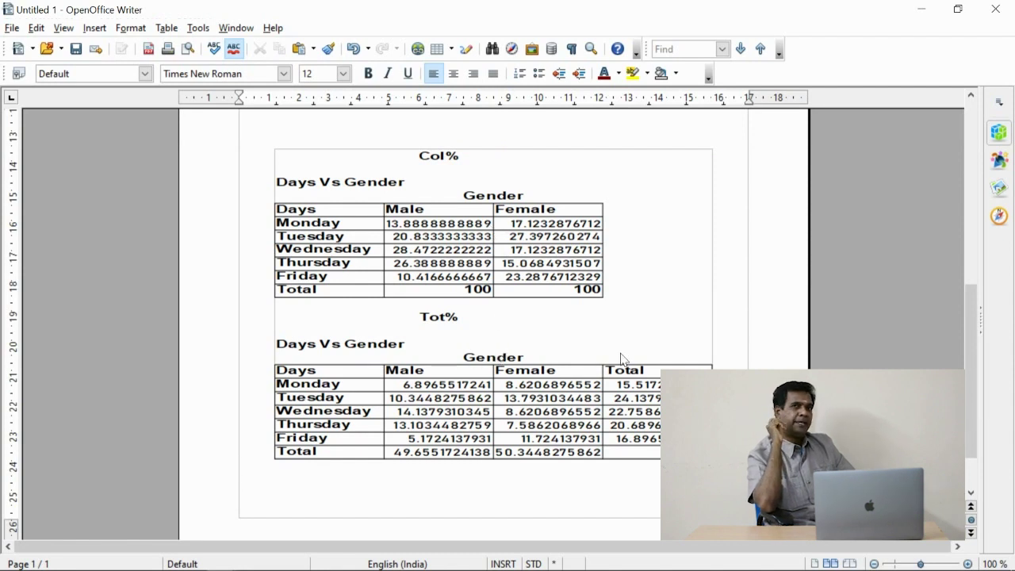
Left-align the Col% values B43:C47 and the Tot% values B55:D60
double_click(475, 275)
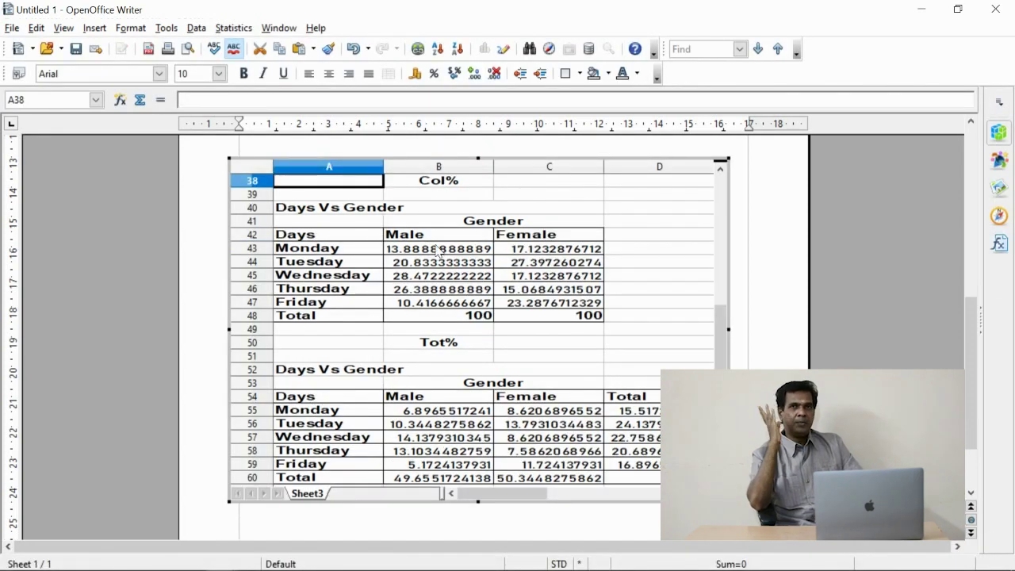
click(438, 251)
click(431, 268)
drag(433, 249, 531, 307)
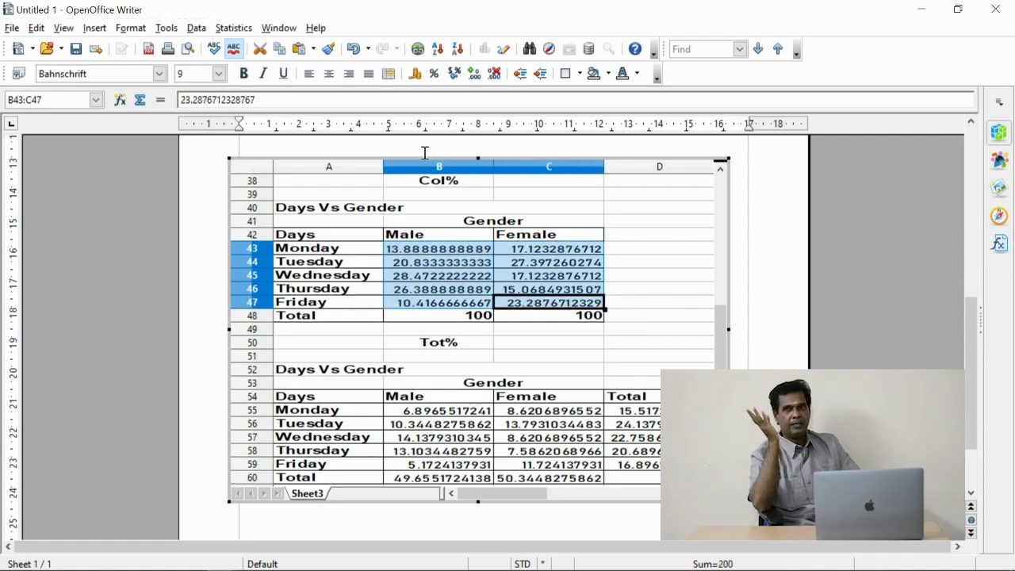
click(309, 74)
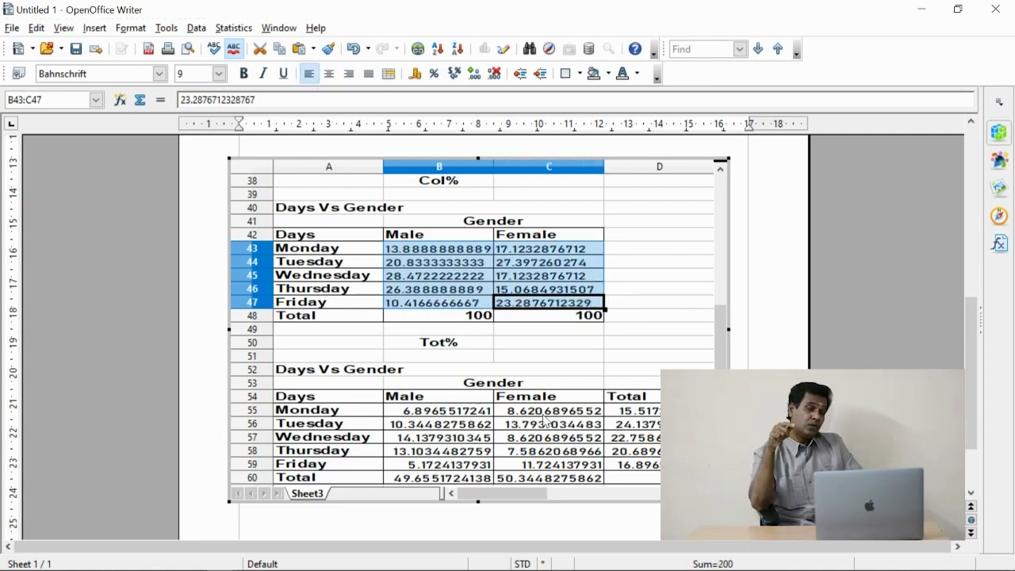
drag(463, 412, 647, 465)
click(309, 74)
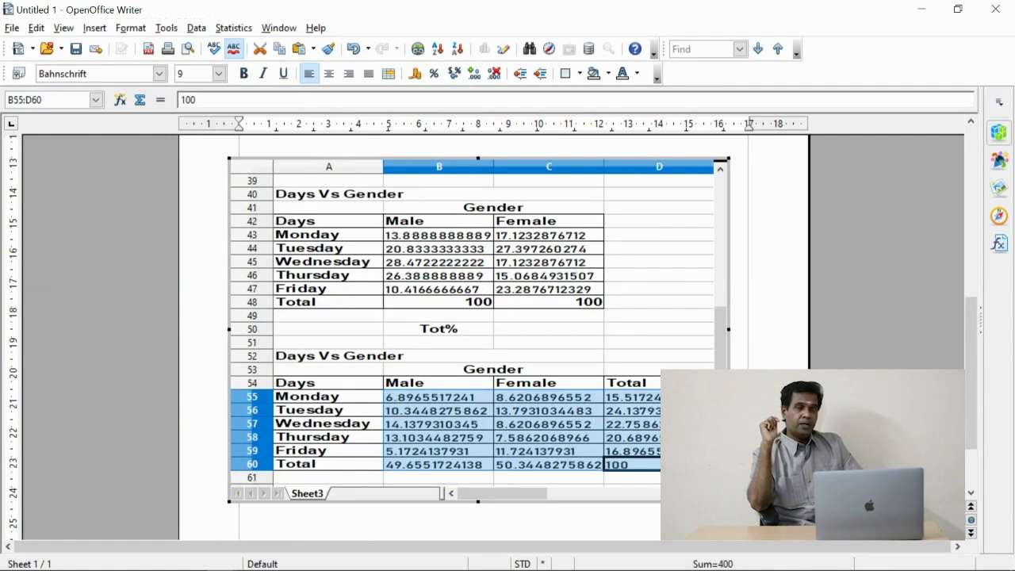